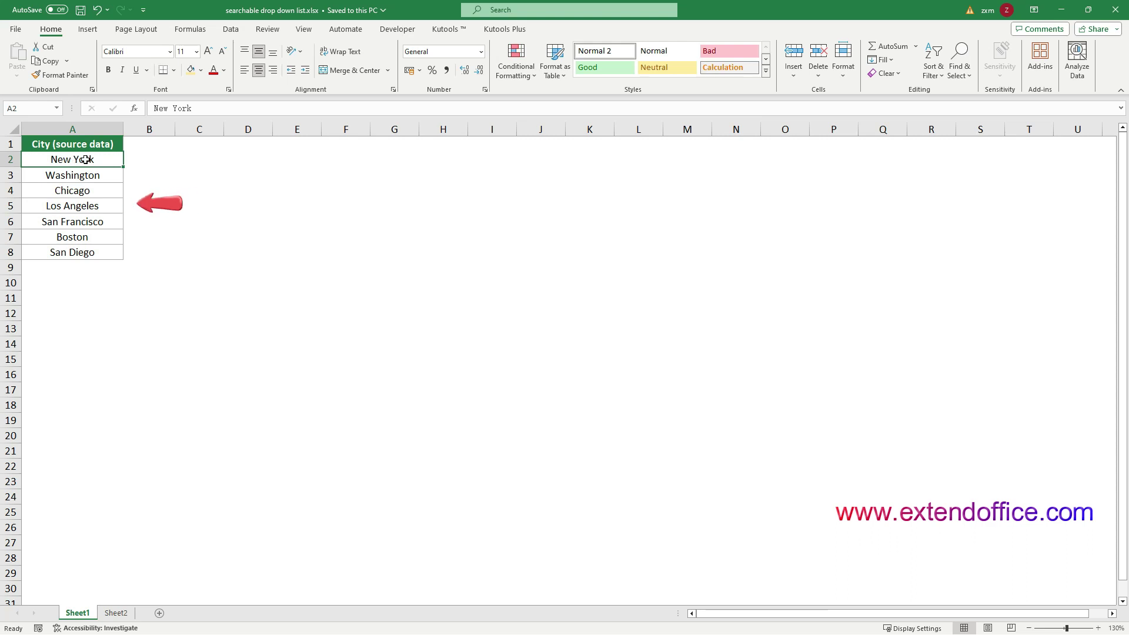
# Step: Switch to Sheet2 and select the empty City cells A2:A8
pyautogui.moveTo(88, 159); pyautogui.dragTo(89, 252)
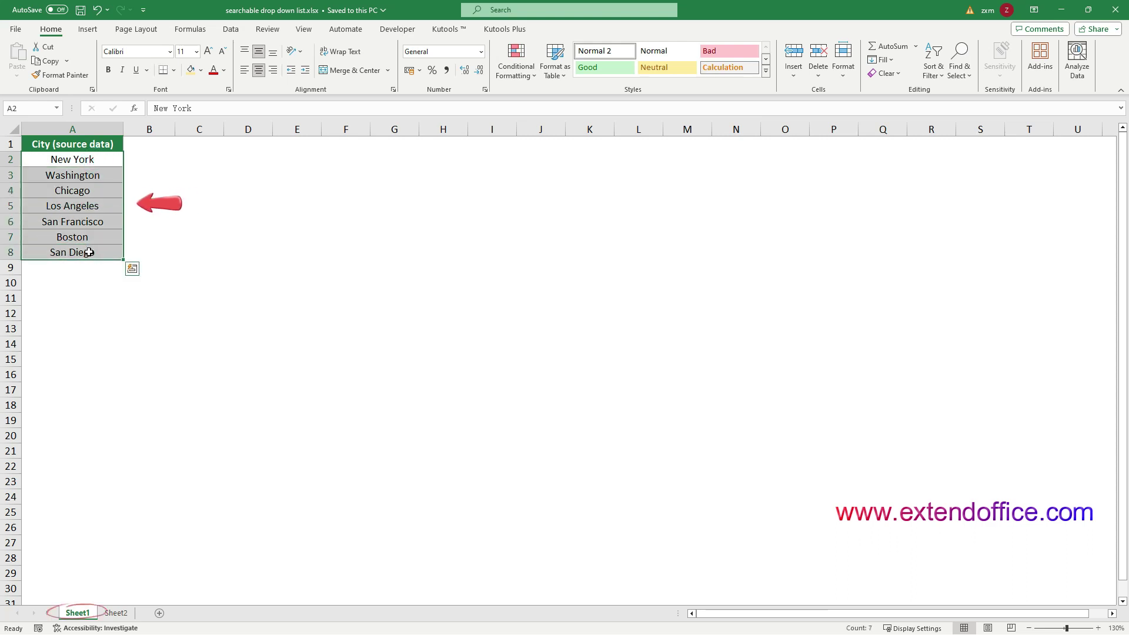
pyautogui.click(98, 160)
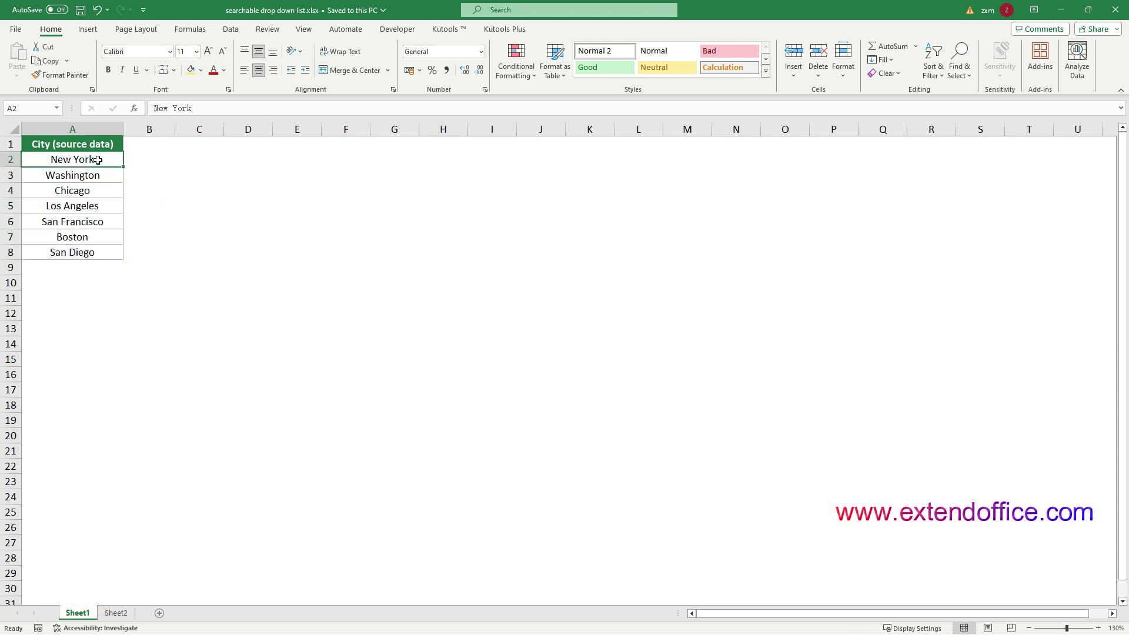
pyautogui.click(123, 618)
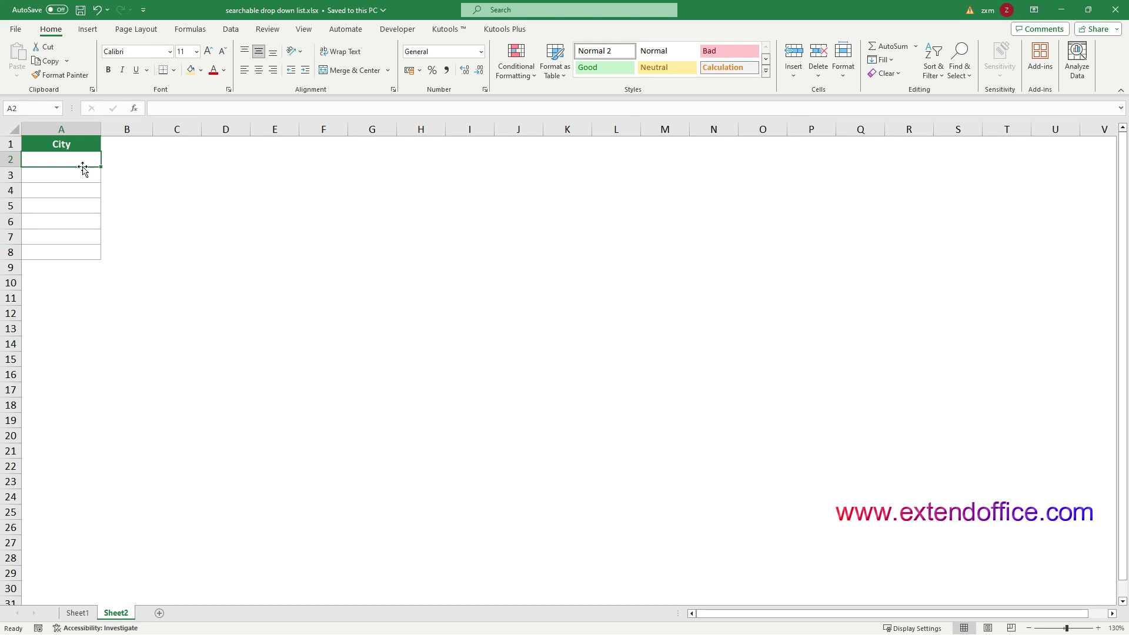
pyautogui.moveTo(83, 159); pyautogui.dragTo(80, 252)
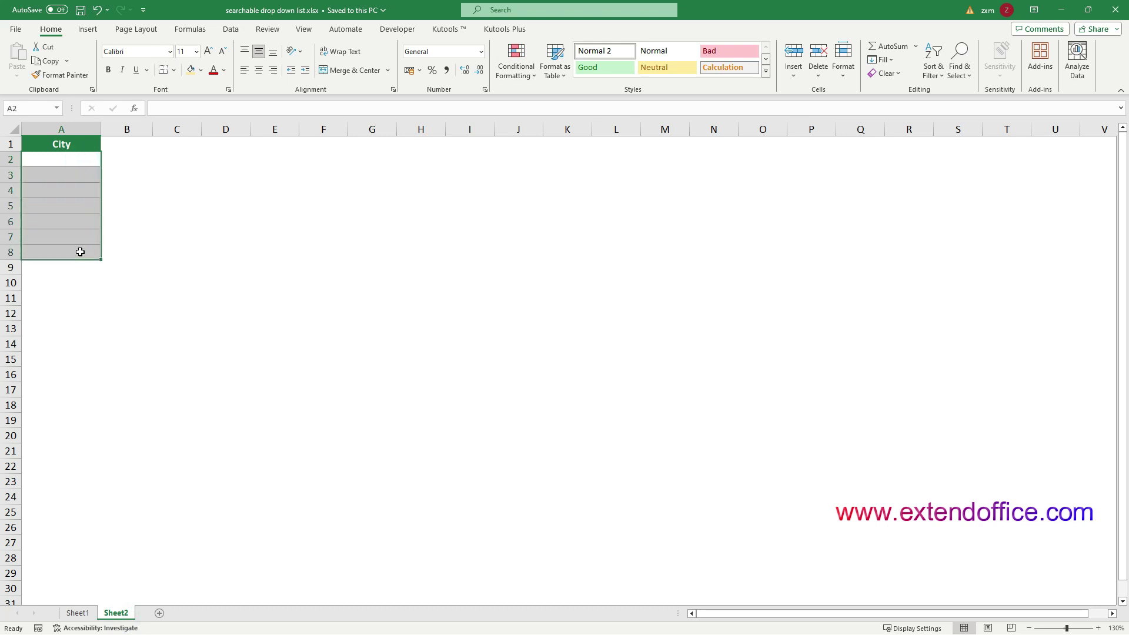
pyautogui.click(239, 33)
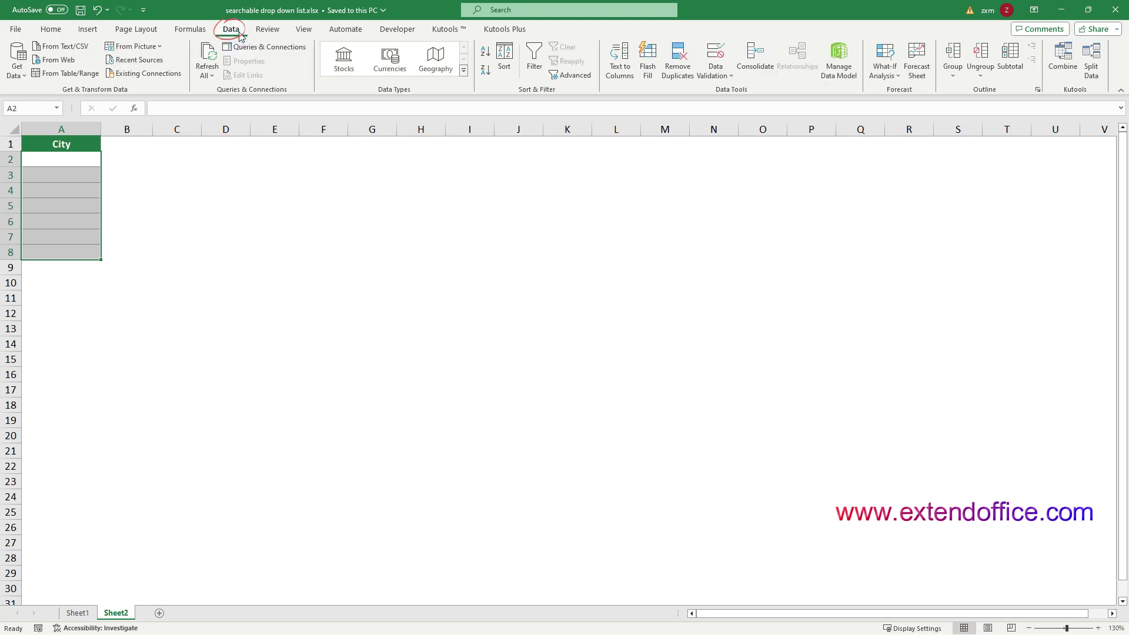
# Step: Give Sheet2 A2:A8 List data validation with source =Sheet1!$A$2:$A$8
pyautogui.click(732, 76)
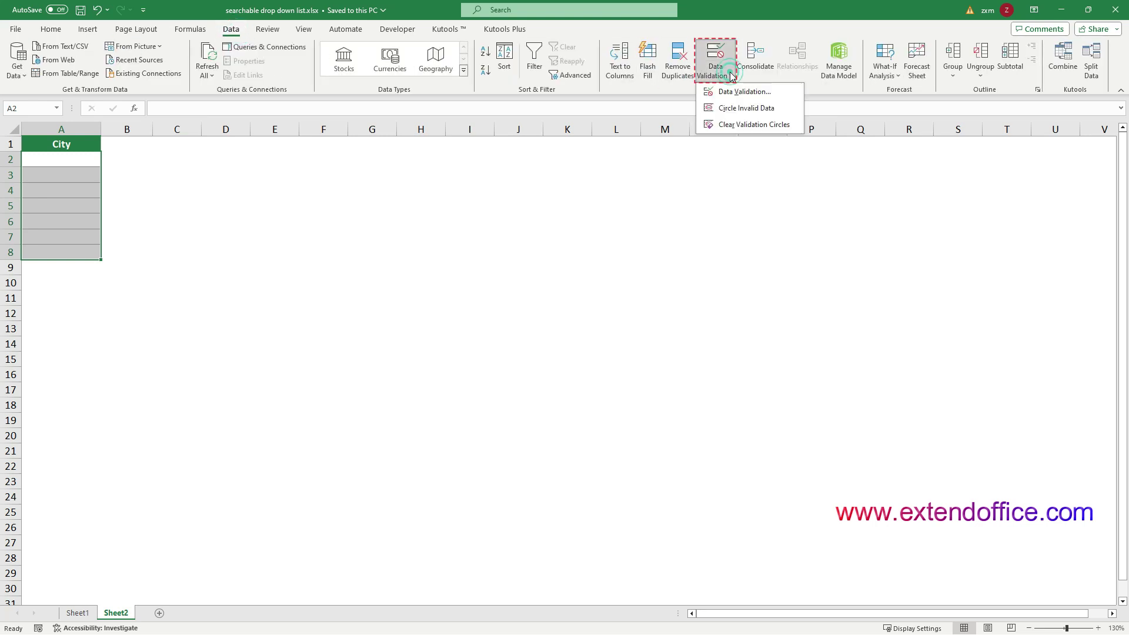
pyautogui.click(741, 95)
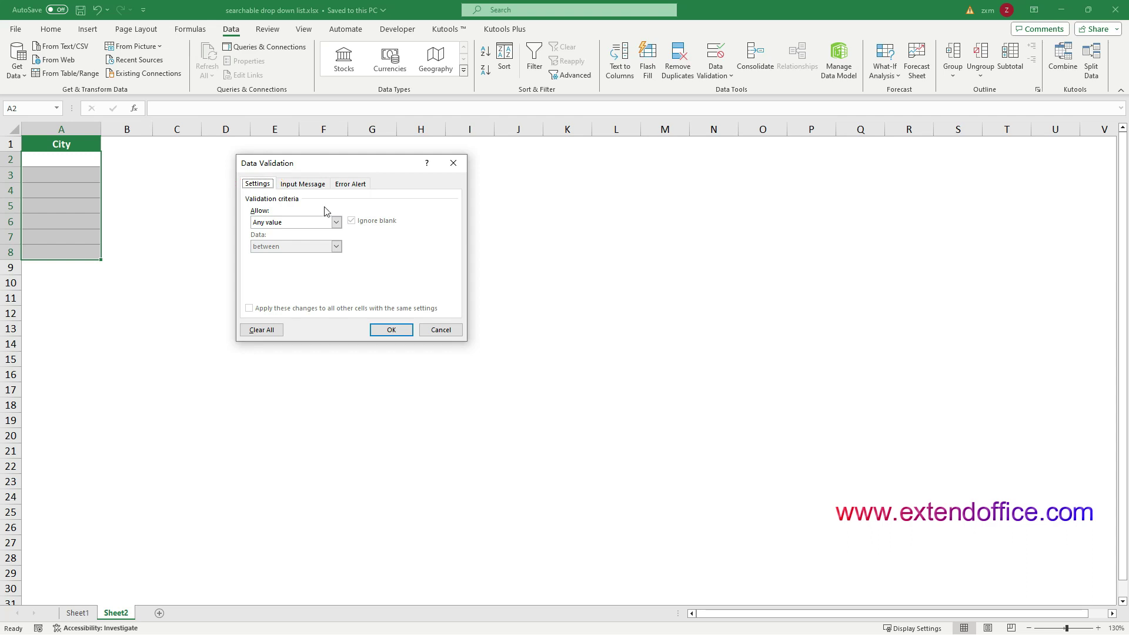
pyautogui.click(337, 223)
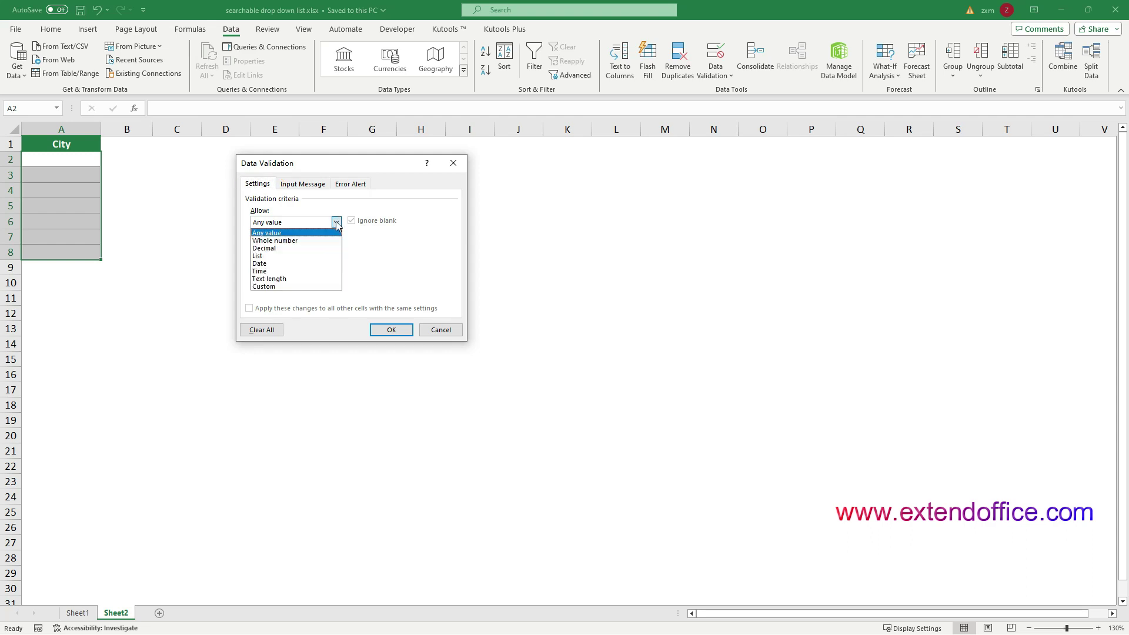
pyautogui.click(266, 256)
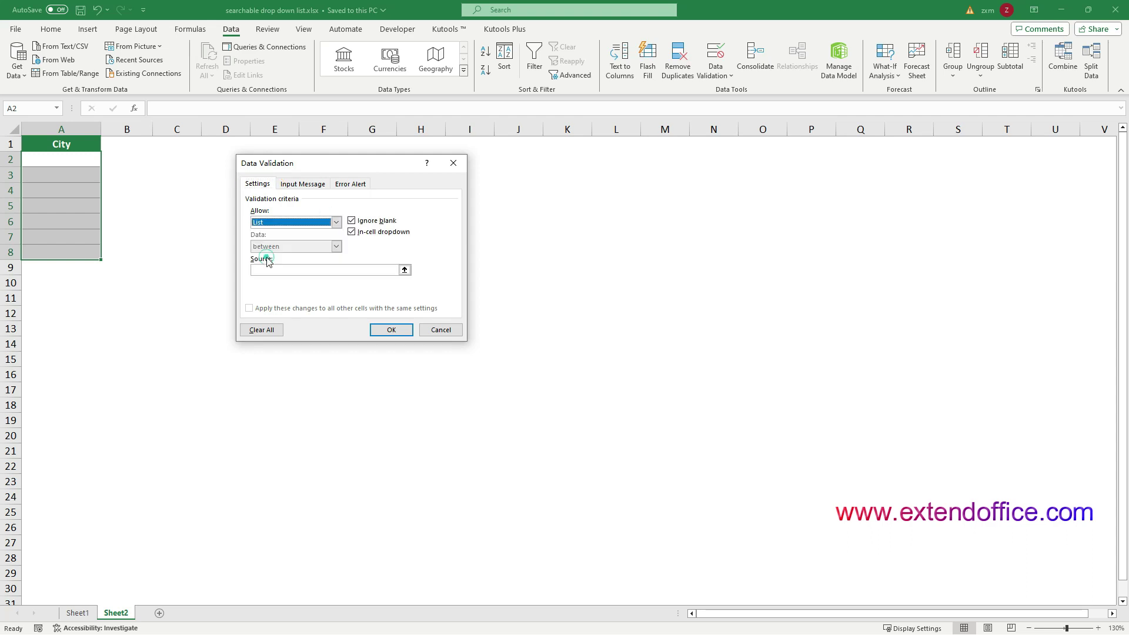
pyautogui.click(404, 270)
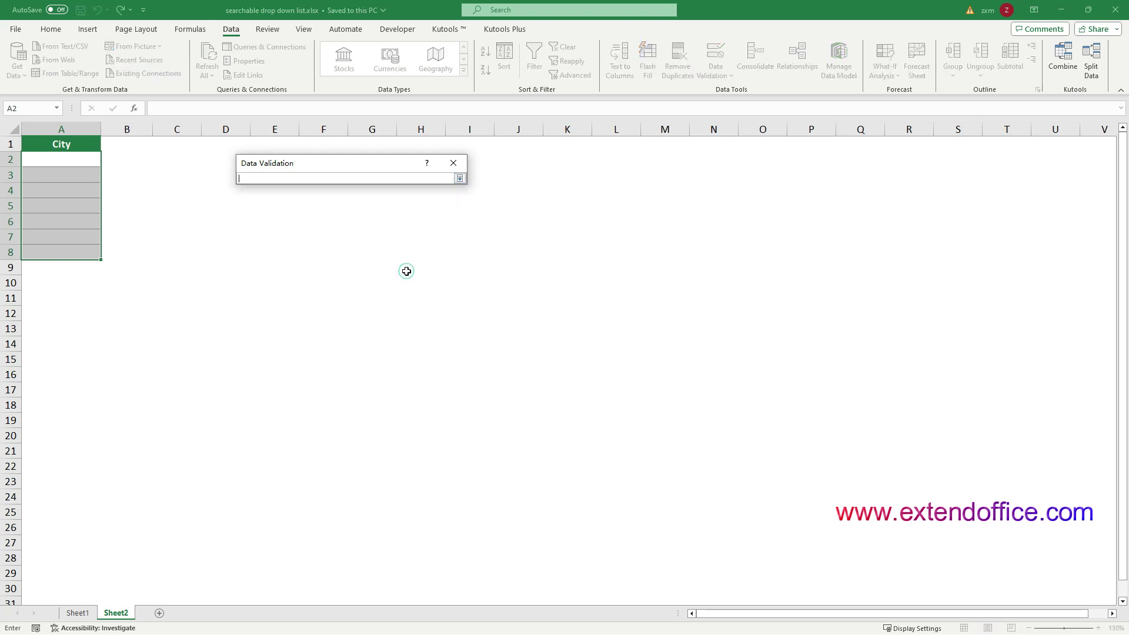
pyautogui.click(86, 613)
pyautogui.moveTo(98, 159); pyautogui.dragTo(93, 252)
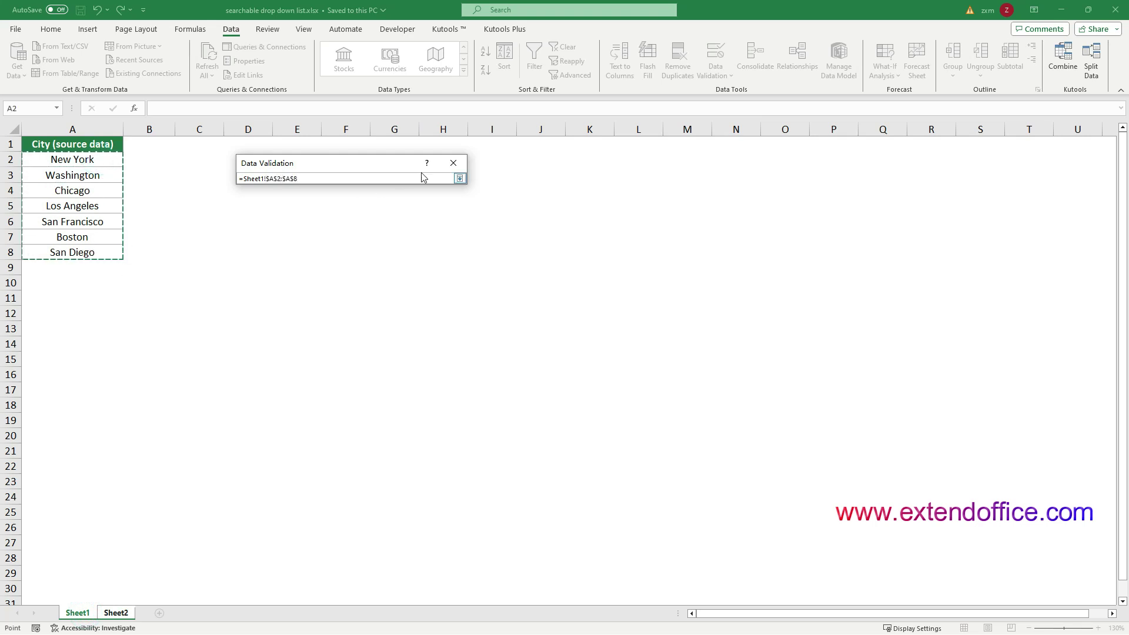
pyautogui.click(453, 164)
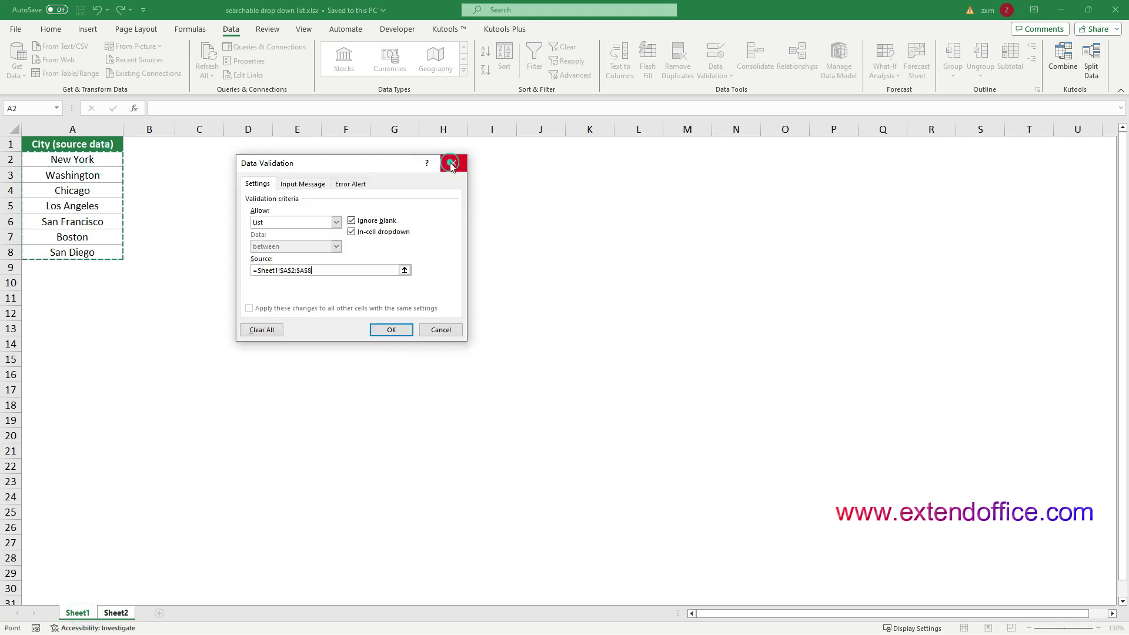
pyautogui.click(392, 330)
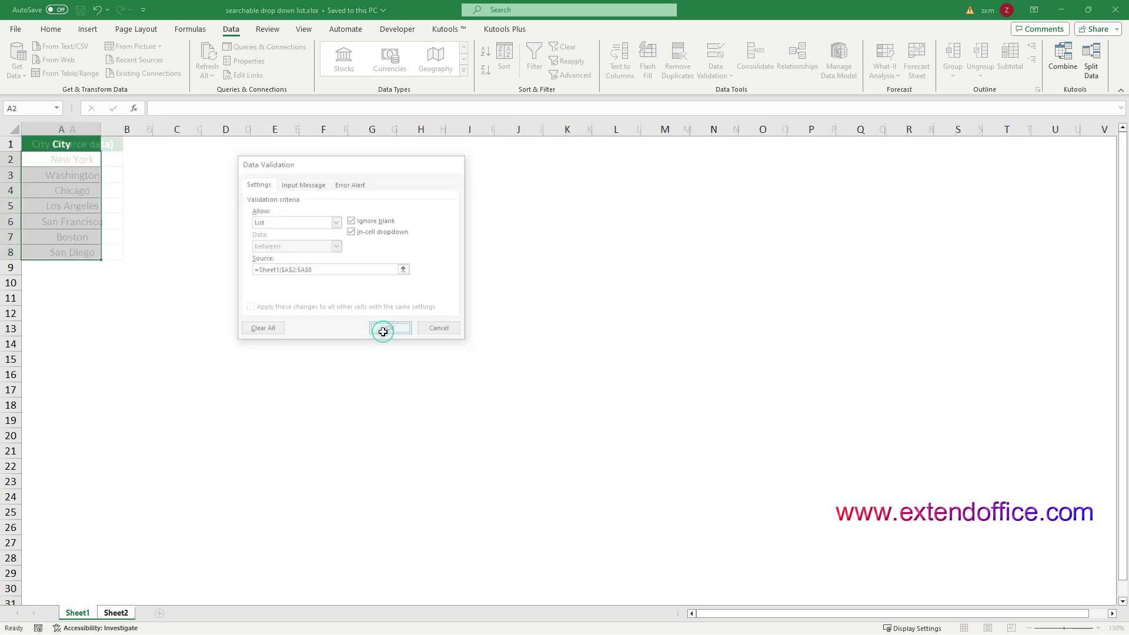
# Step: Open A2's drop-down, then type 'san' and choose a matching city
pyautogui.click(88, 158)
pyautogui.click(106, 161)
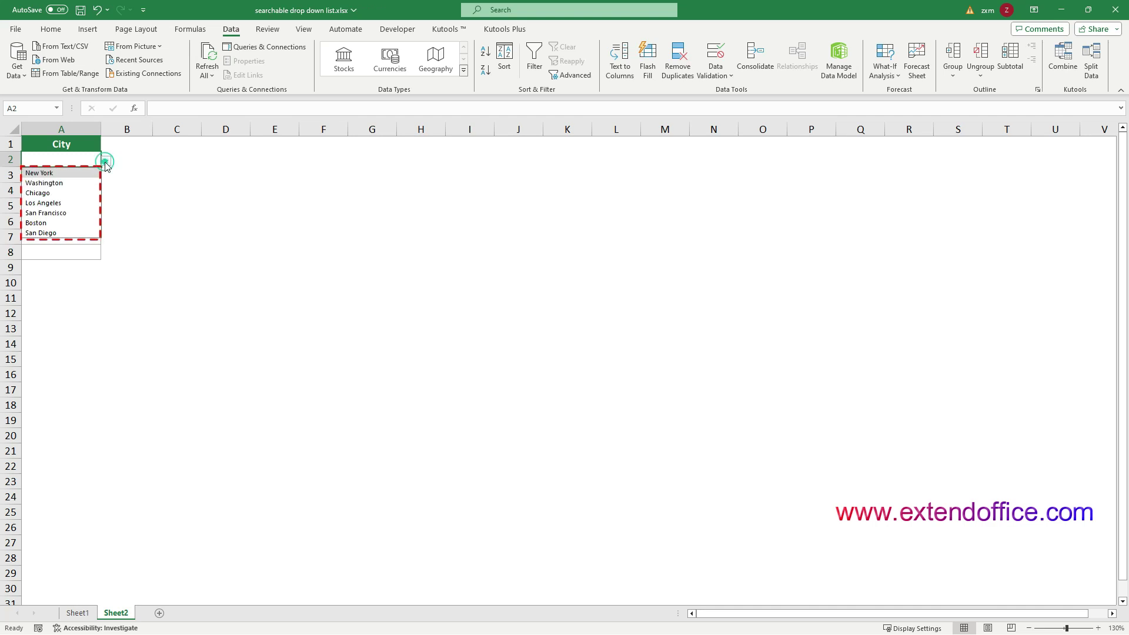
pyautogui.click(91, 160)
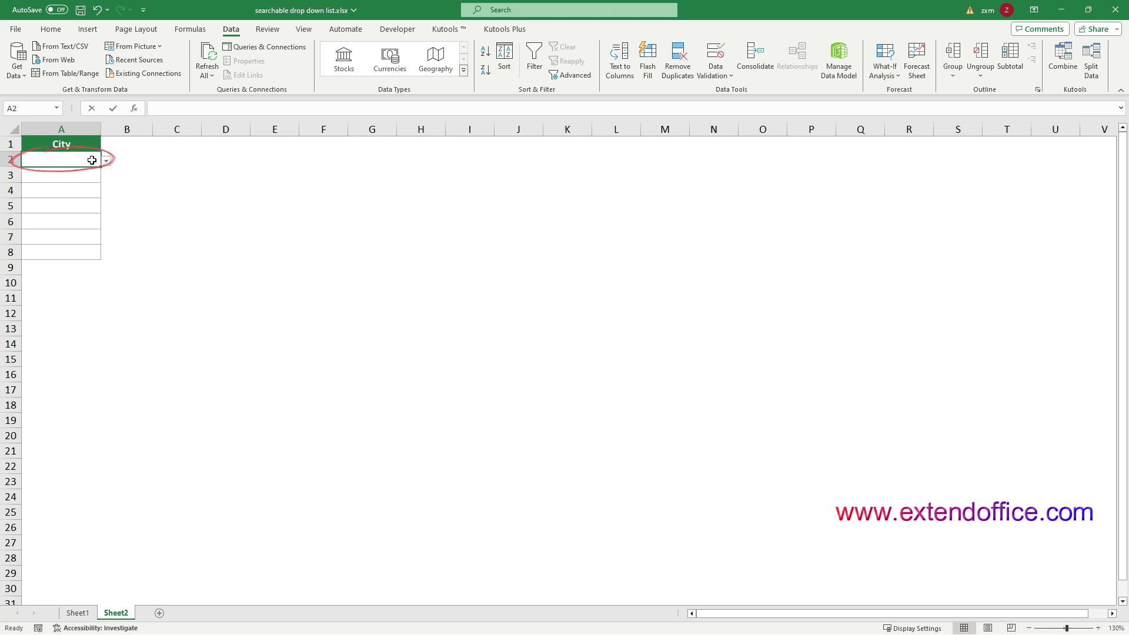
pyautogui.doubleClick(92, 160)
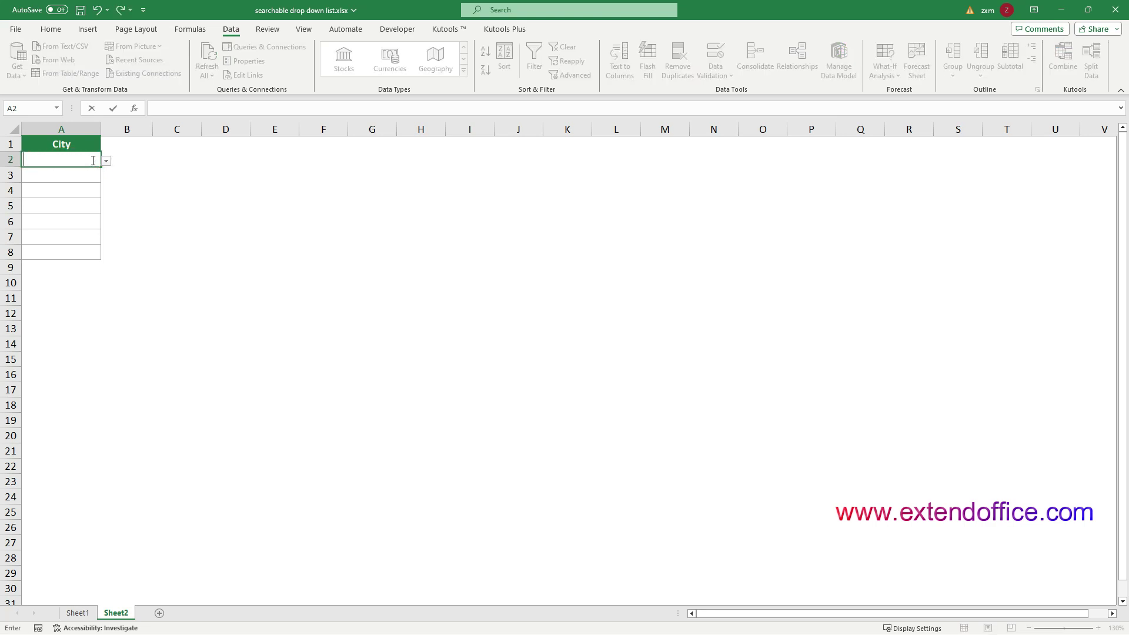
pyautogui.write('san')
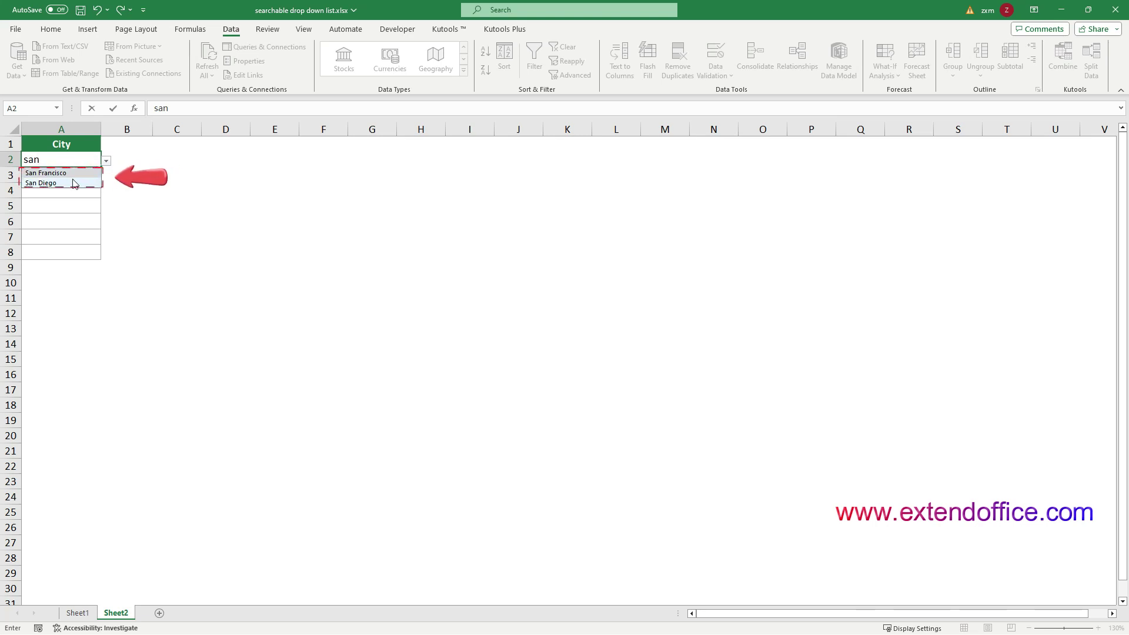
pyautogui.click(73, 183)
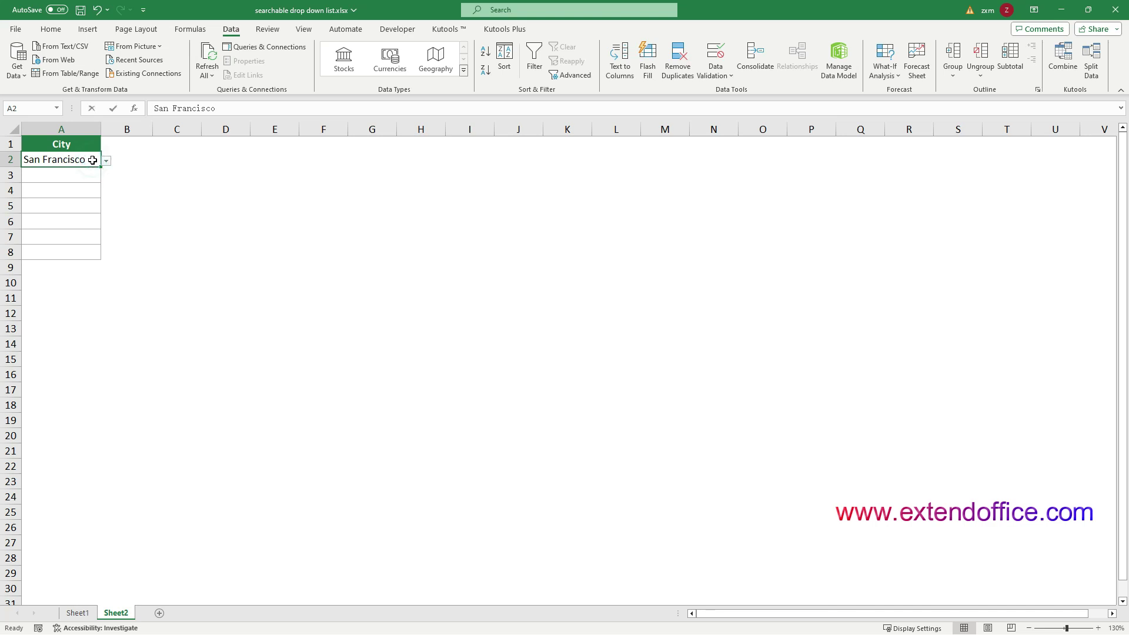
# Step: Retype 'fr' in A2 to narrow the list to San Francisco, then clear it and try 'ca'
pyautogui.write('San')
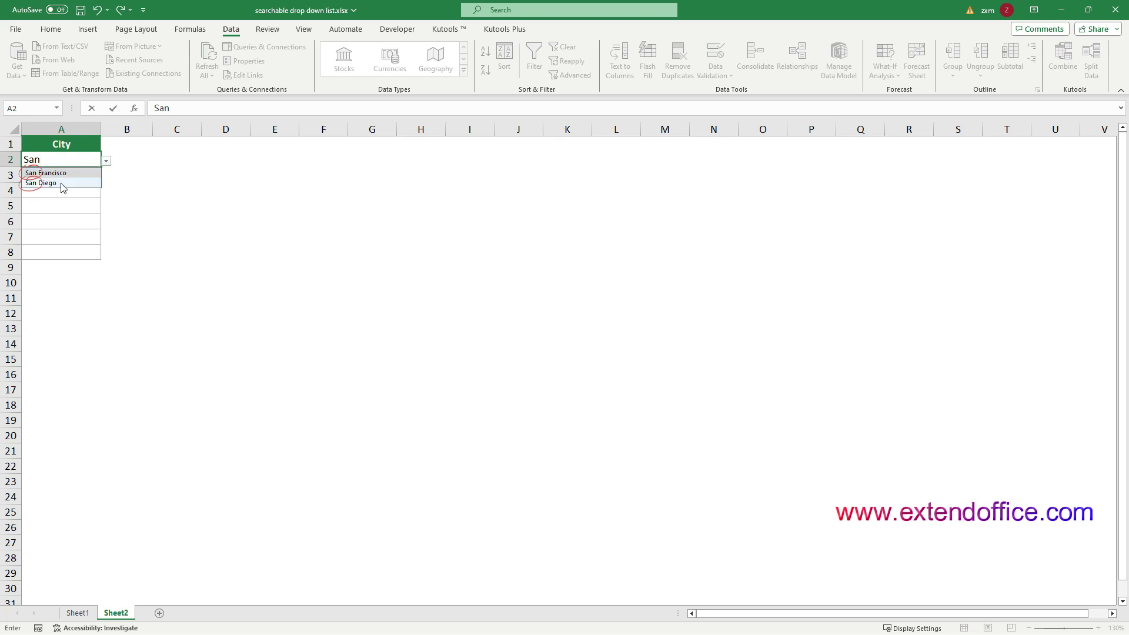
pyautogui.doubleClick(41, 159)
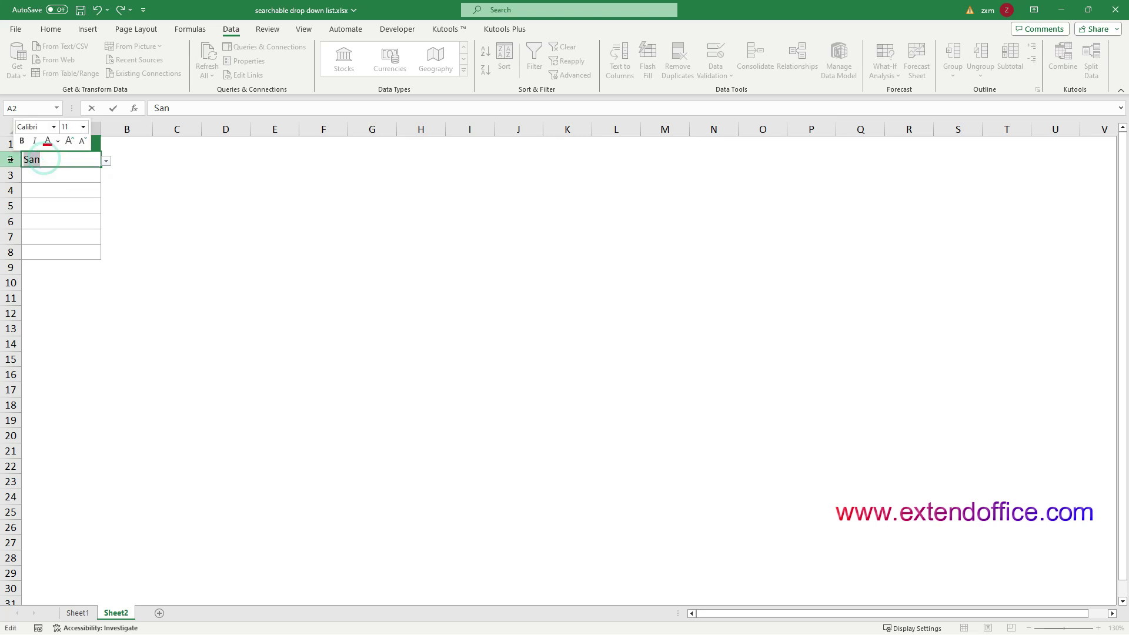
pyautogui.write('fr')
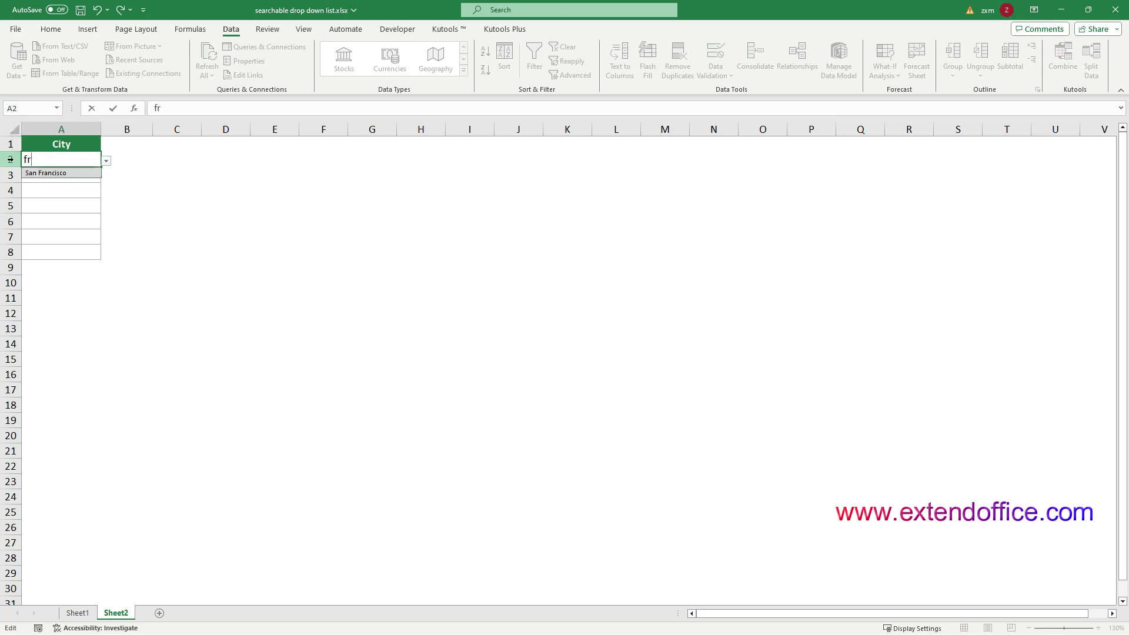
pyautogui.click(45, 175)
pyautogui.press('BackSpace')
pyautogui.press('BackSpace')
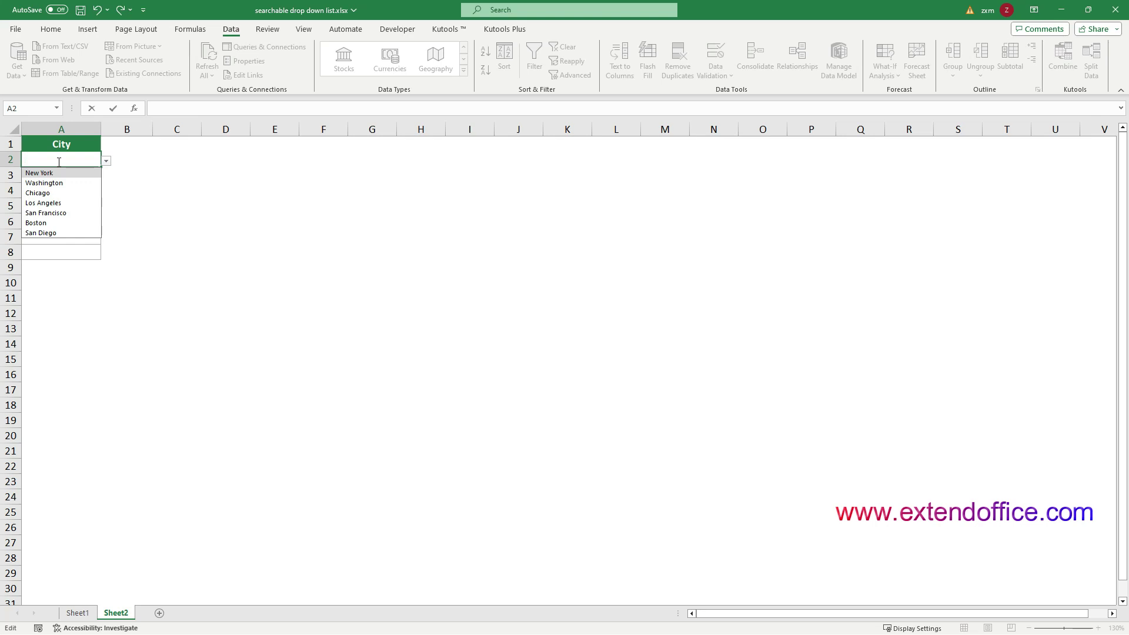
pyautogui.write('ca')
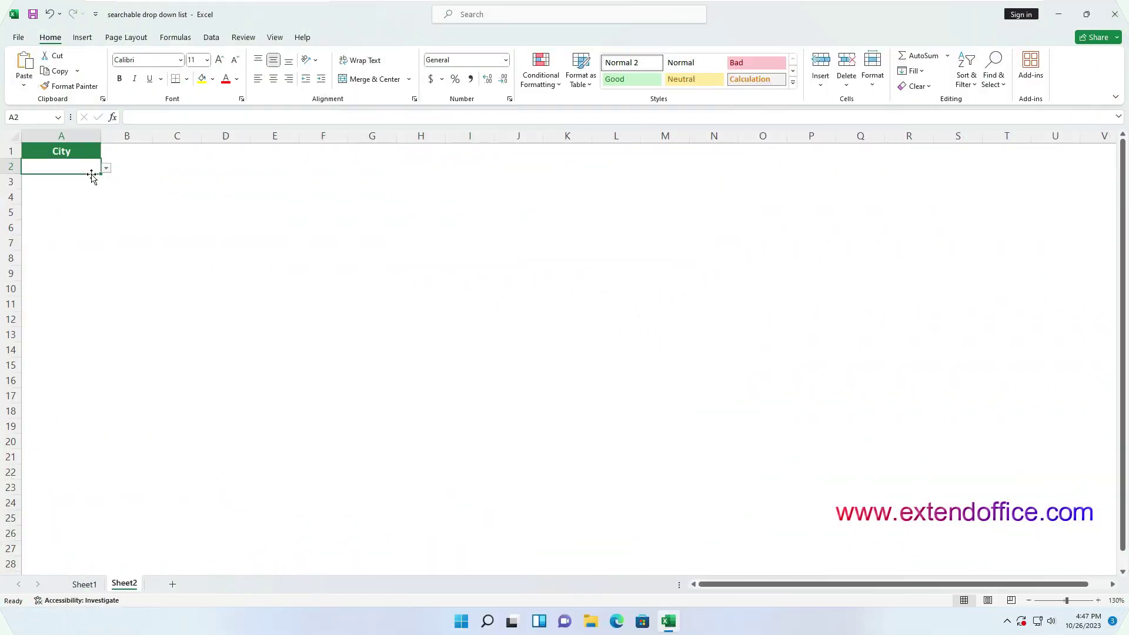
# Step: Confirm A2's list offers all seven cities, then review Sheet1's source cities A2:A8
pyautogui.click(106, 169)
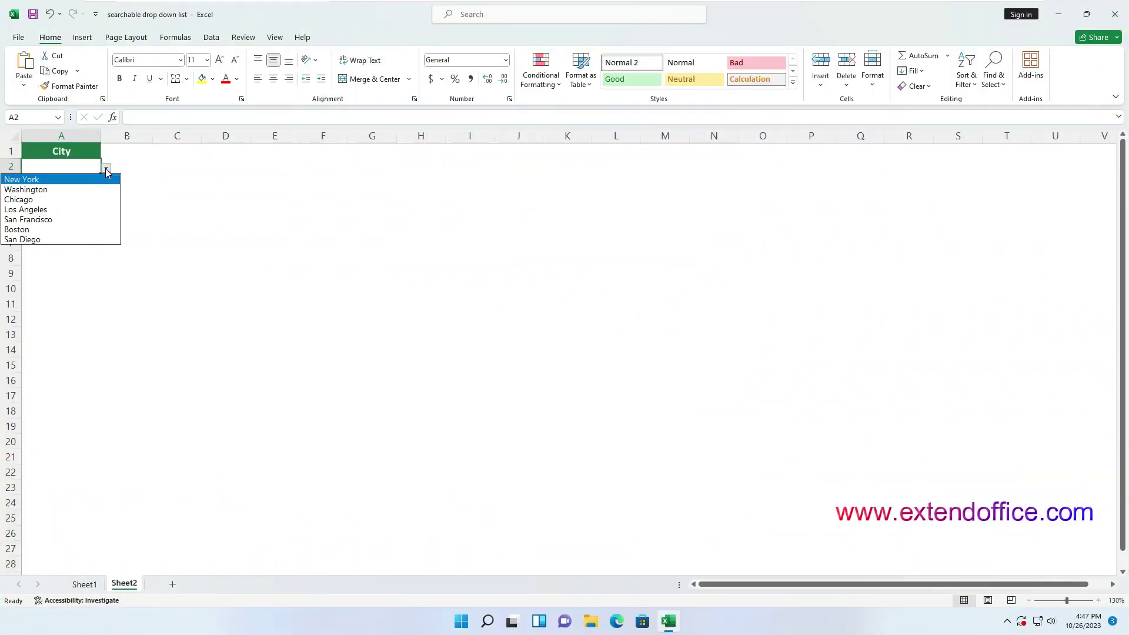
pyautogui.click(107, 170)
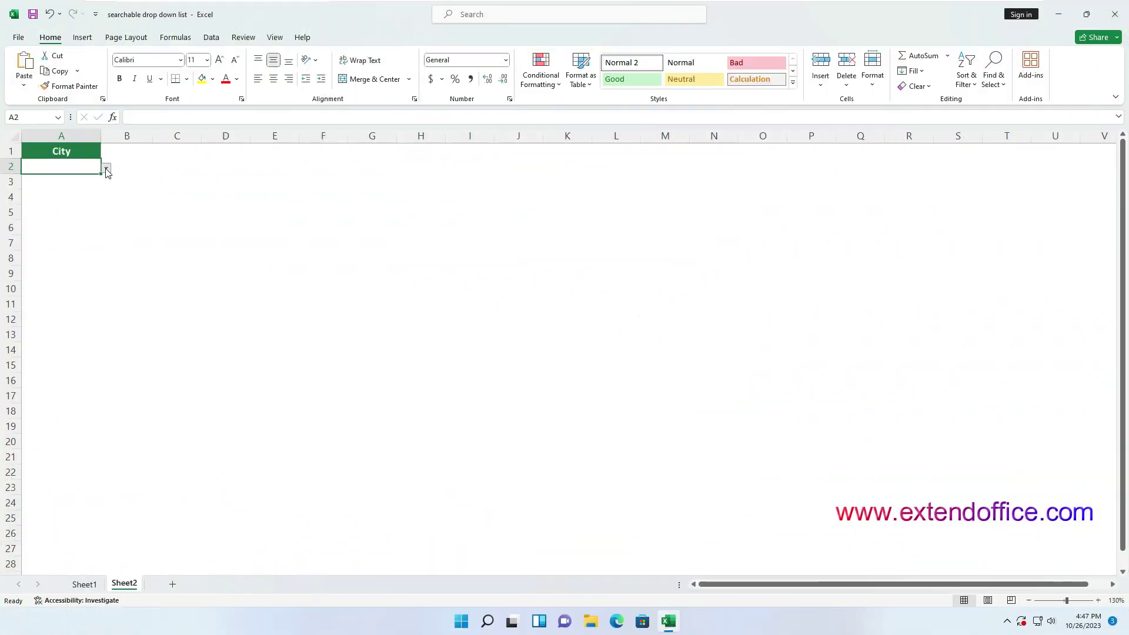
pyautogui.click(84, 584)
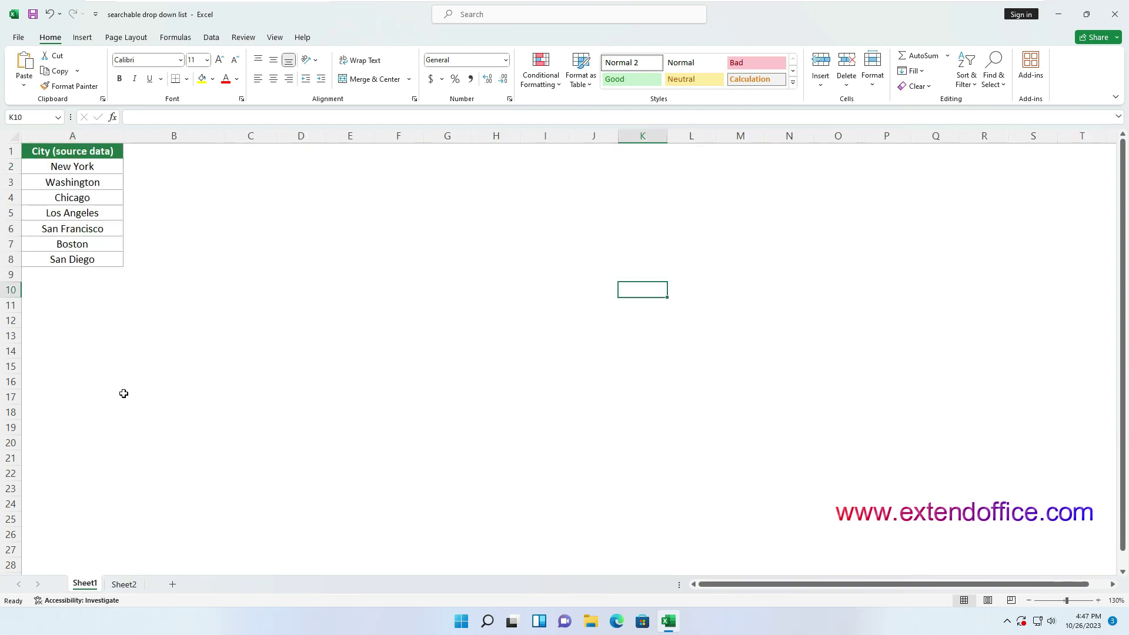
pyautogui.moveTo(72, 167); pyautogui.dragTo(87, 259)
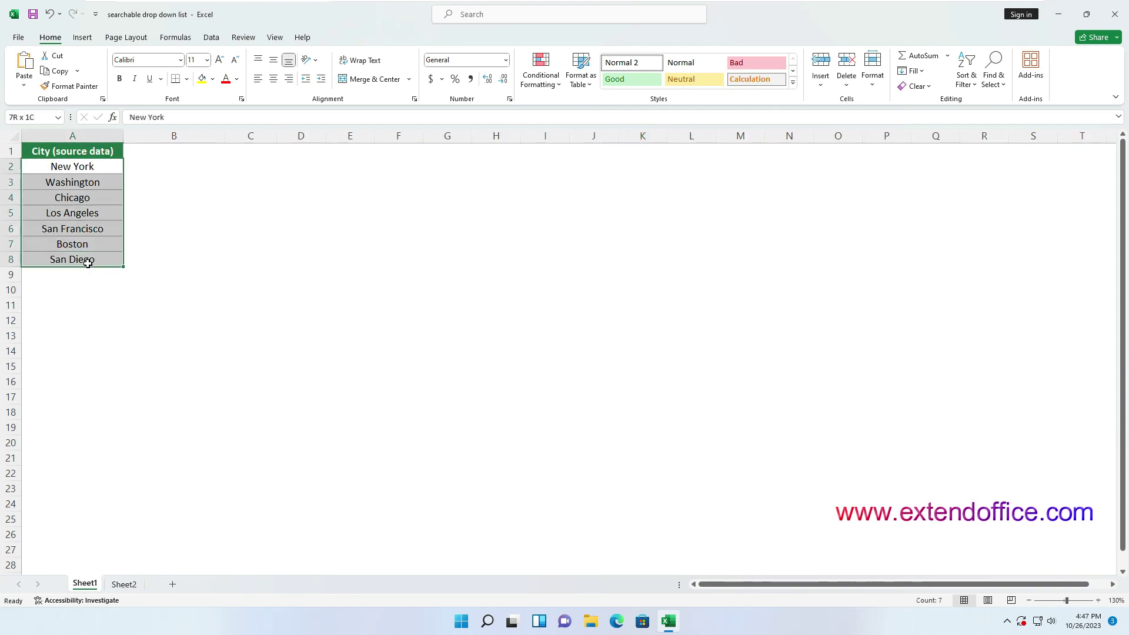
pyautogui.click(148, 262)
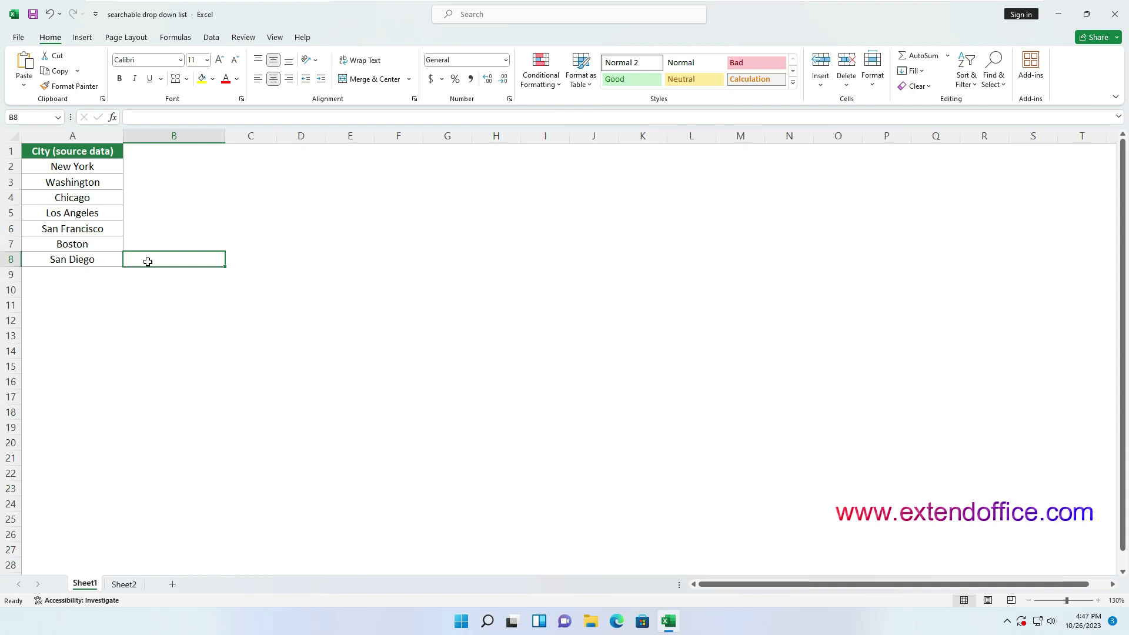
# Step: Add a 'Search results' header in D1, widen column D, and copy A1's green format onto it
pyautogui.click(298, 153)
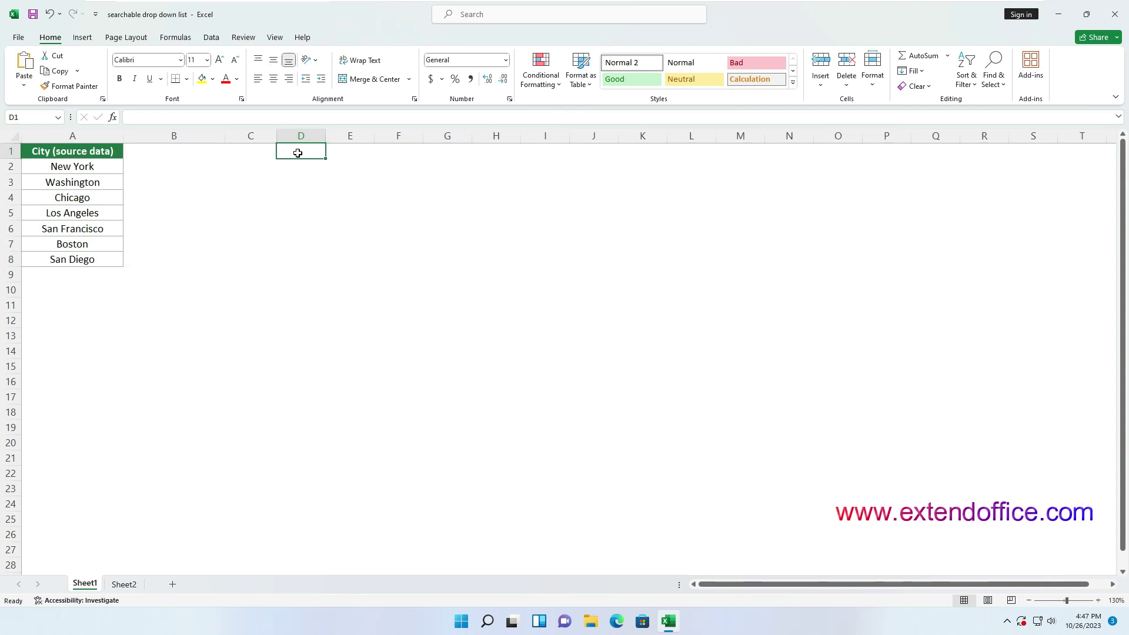
pyautogui.write('Search results')
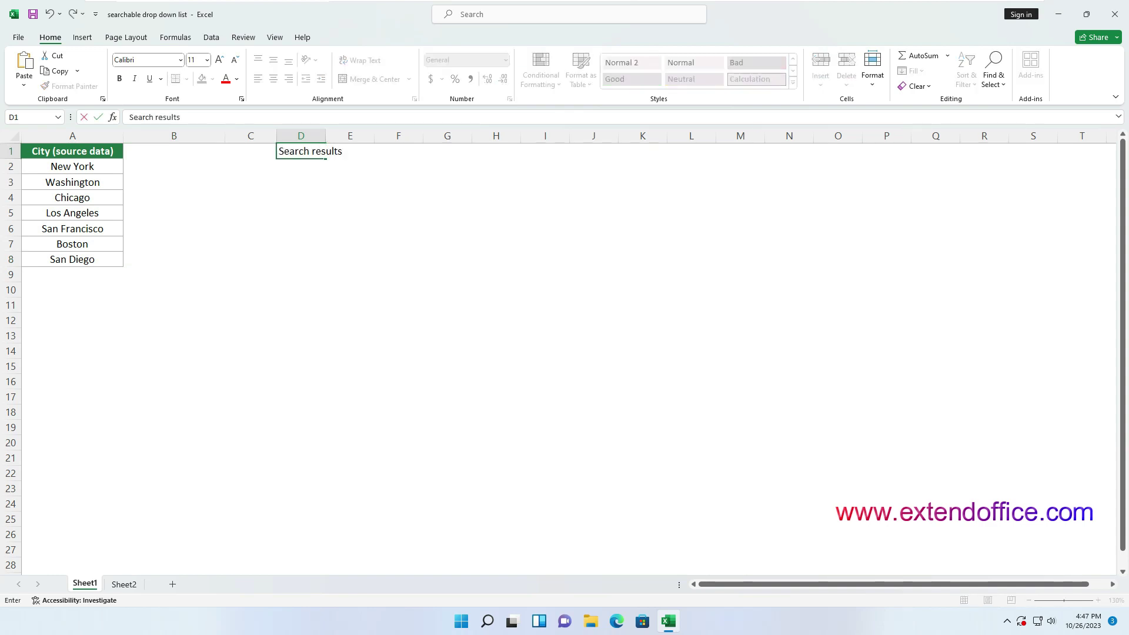
pyautogui.press('Return')
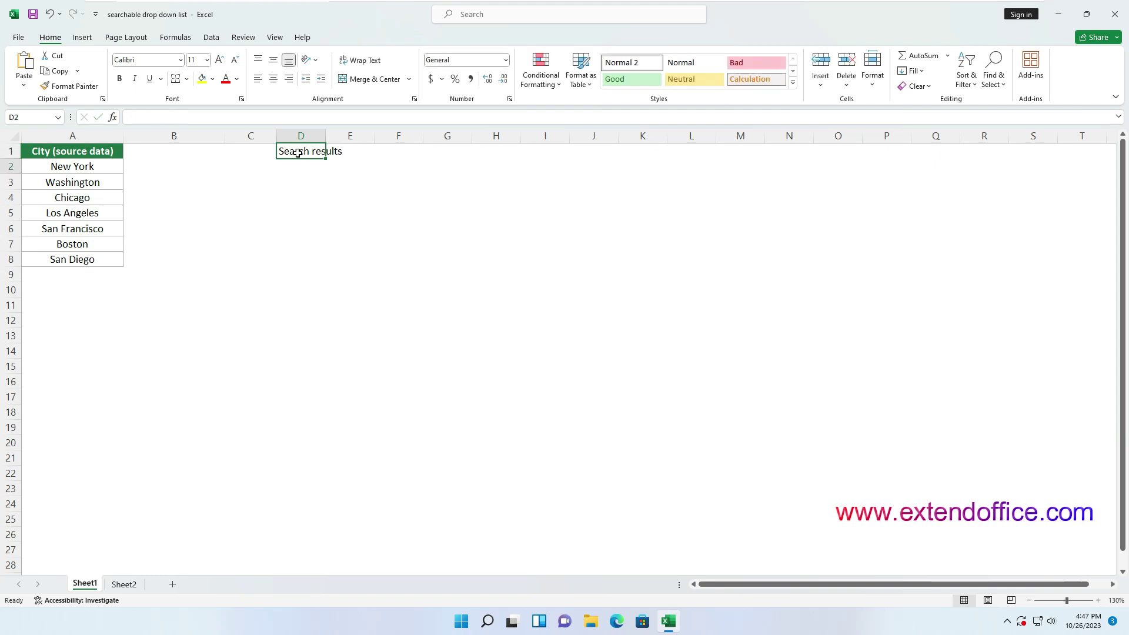
pyautogui.moveTo(339, 137); pyautogui.dragTo(359, 137)
pyautogui.click(93, 150)
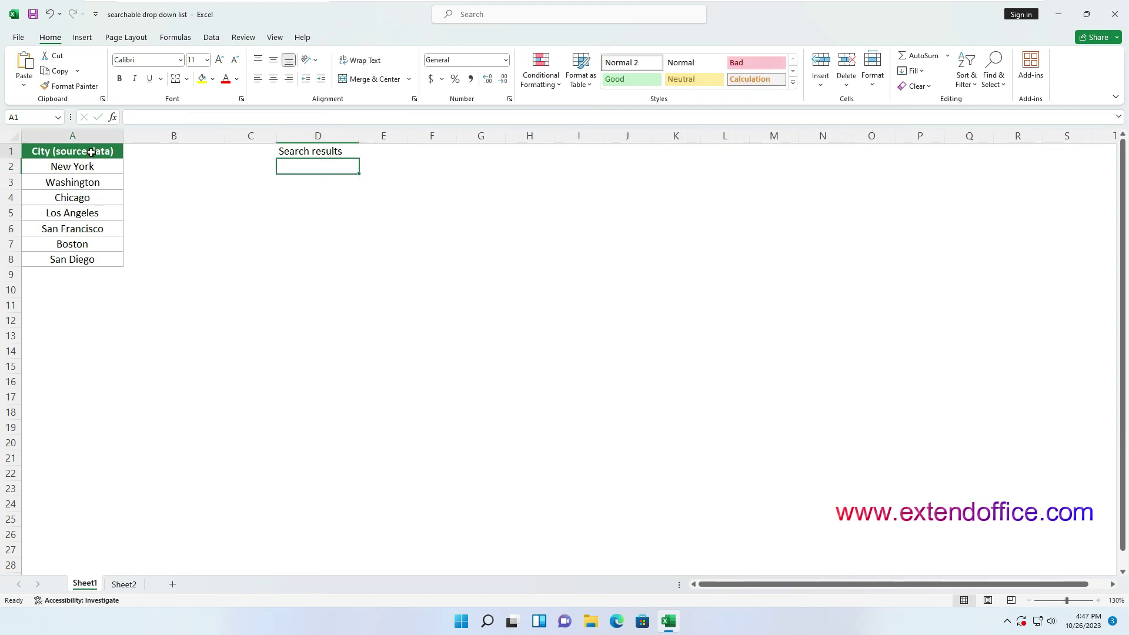
pyautogui.click(70, 86)
pyautogui.click(300, 151)
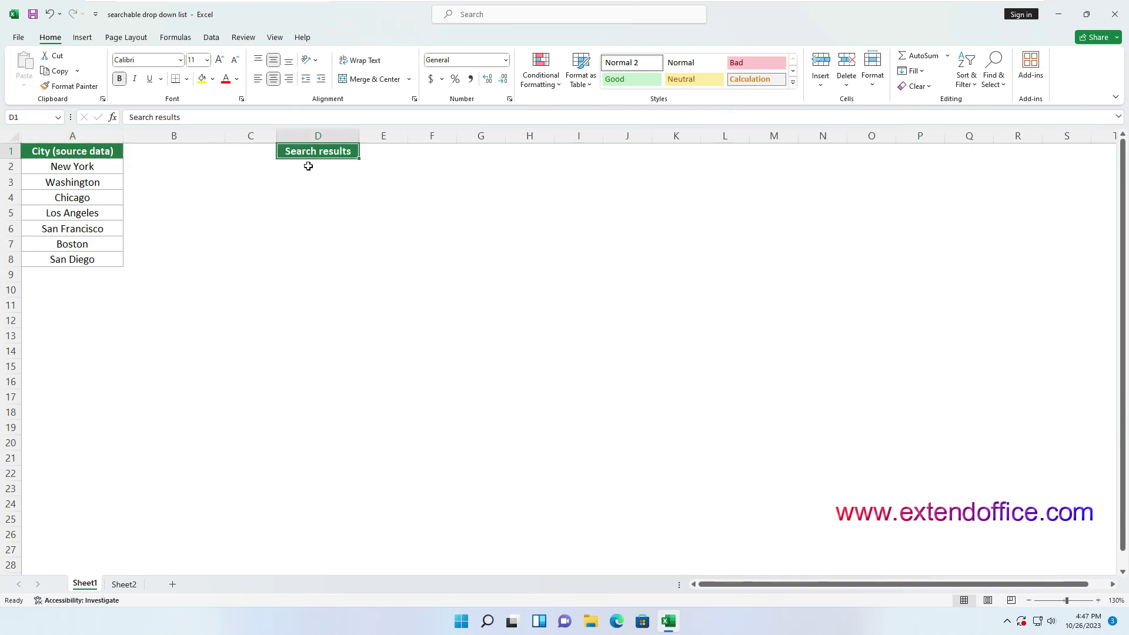
pyautogui.doubleClick(307, 165)
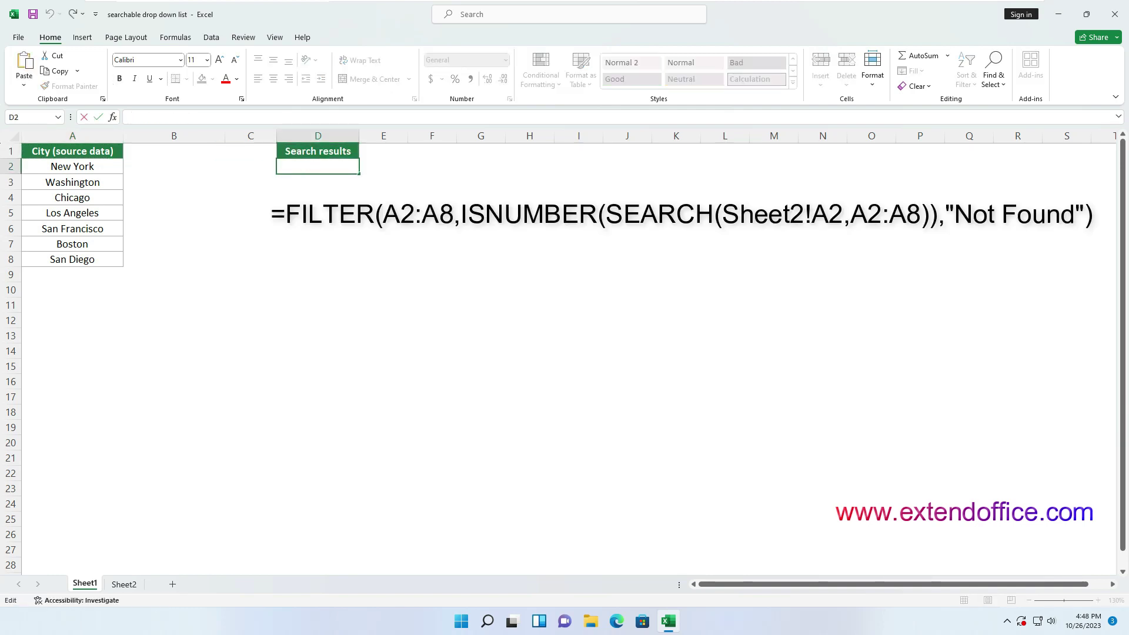
# Step: Enter =FILTER(A2:A8,ISNUMBER(SEARCH(Sheet2!A2,A2:A8)),"Not Found") in D2, then return to Sheet2
pyautogui.write('=FILTER(A2:A8,ISNUMBER(SEARCH(Sheet2!A2,A2:A8)),"Not Found")')
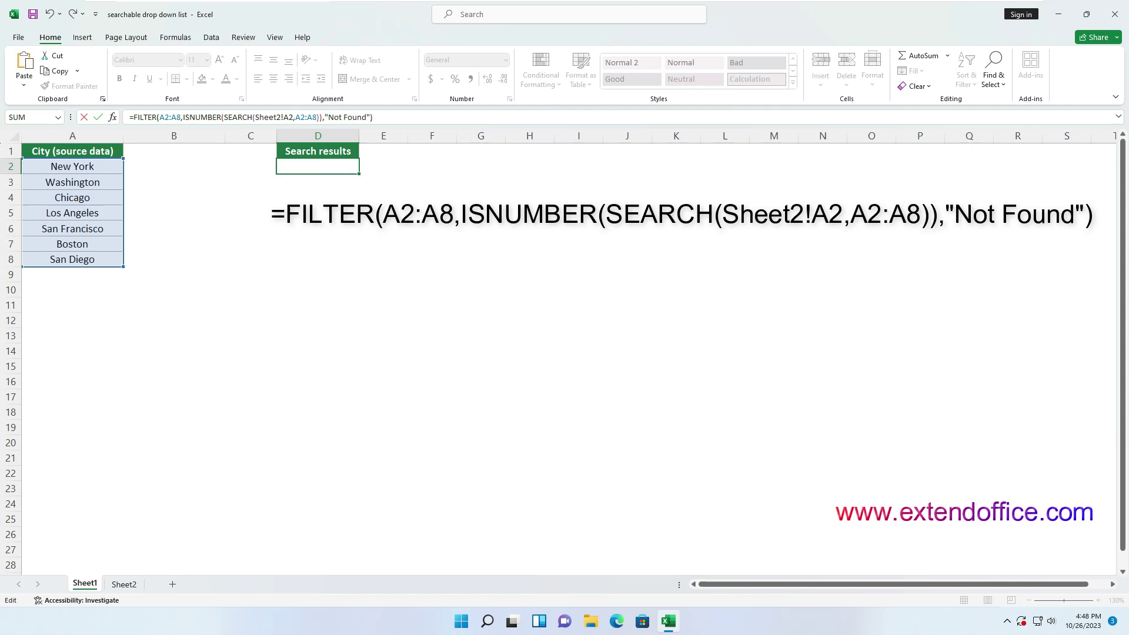
pyautogui.press('Return')
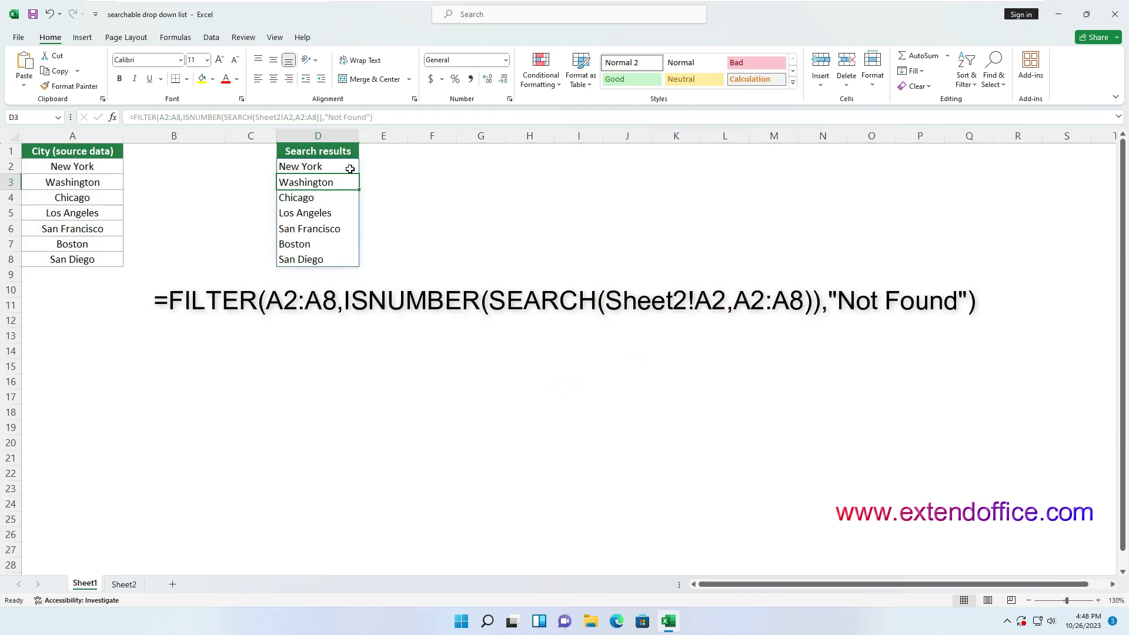
pyautogui.click(349, 169)
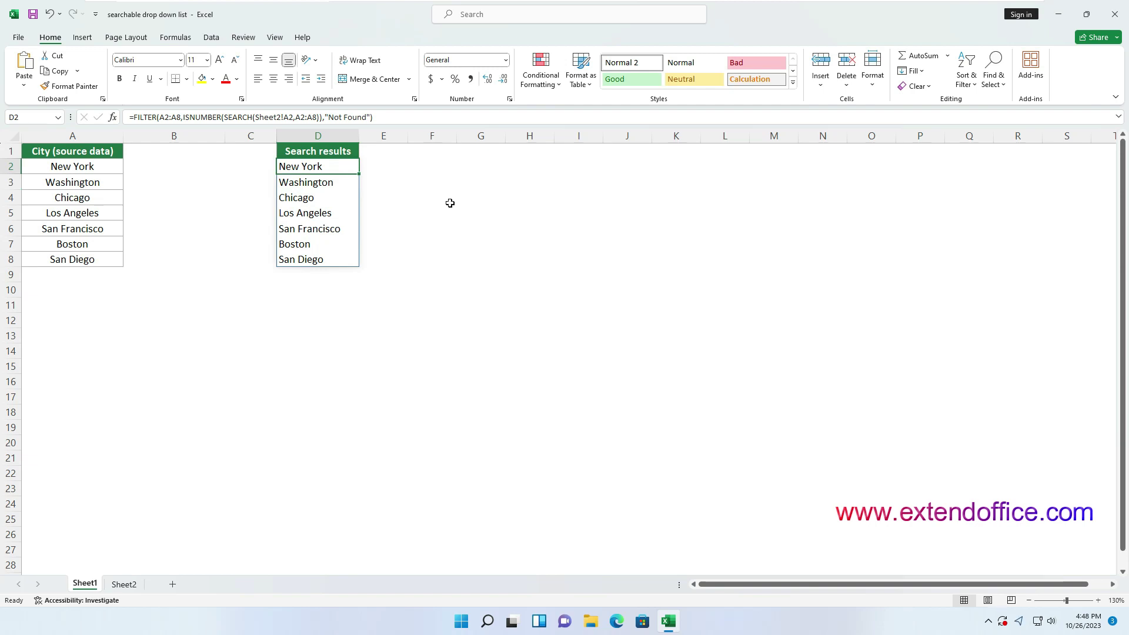
pyautogui.click(126, 585)
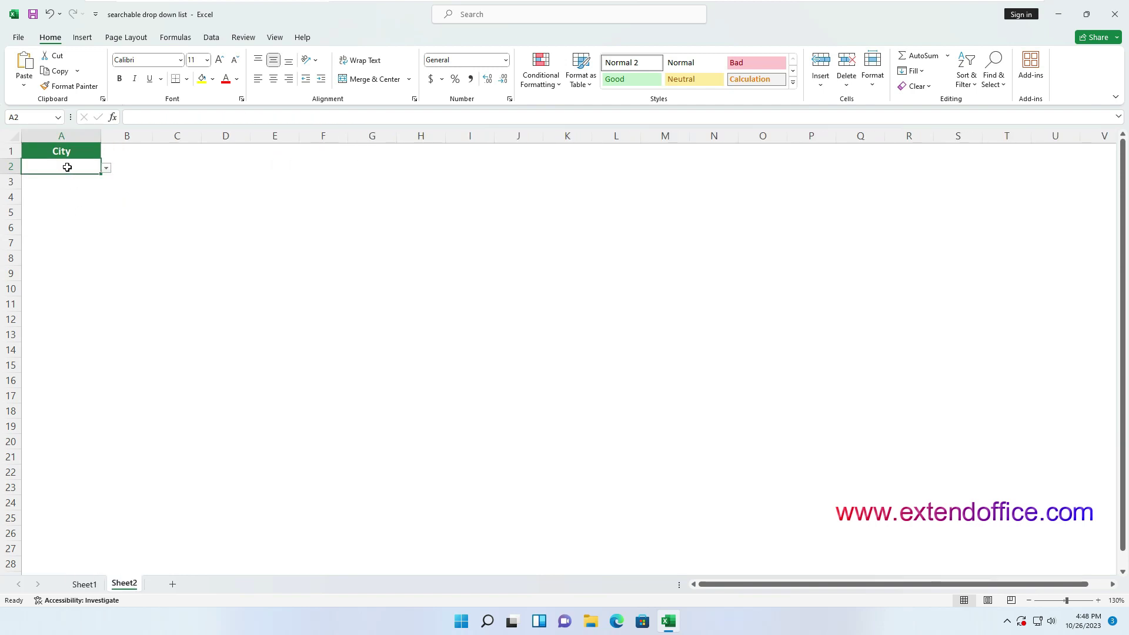
pyautogui.click(211, 38)
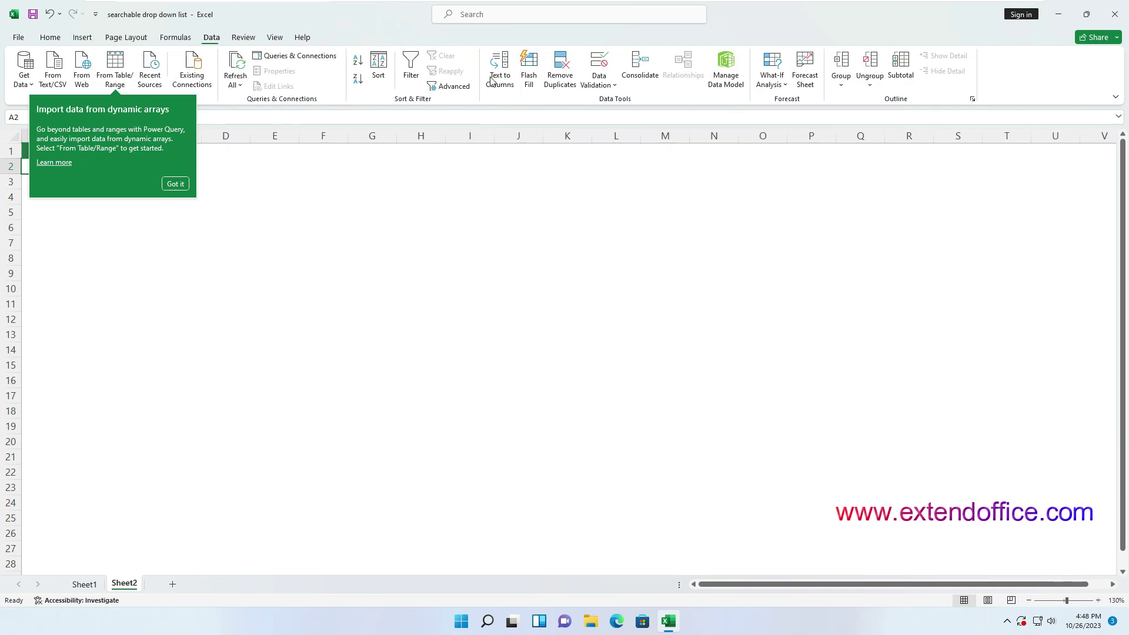
# Step: Change A2's list source to =Sheet1!$D$2# and turn off the error alert
pyautogui.click(599, 62)
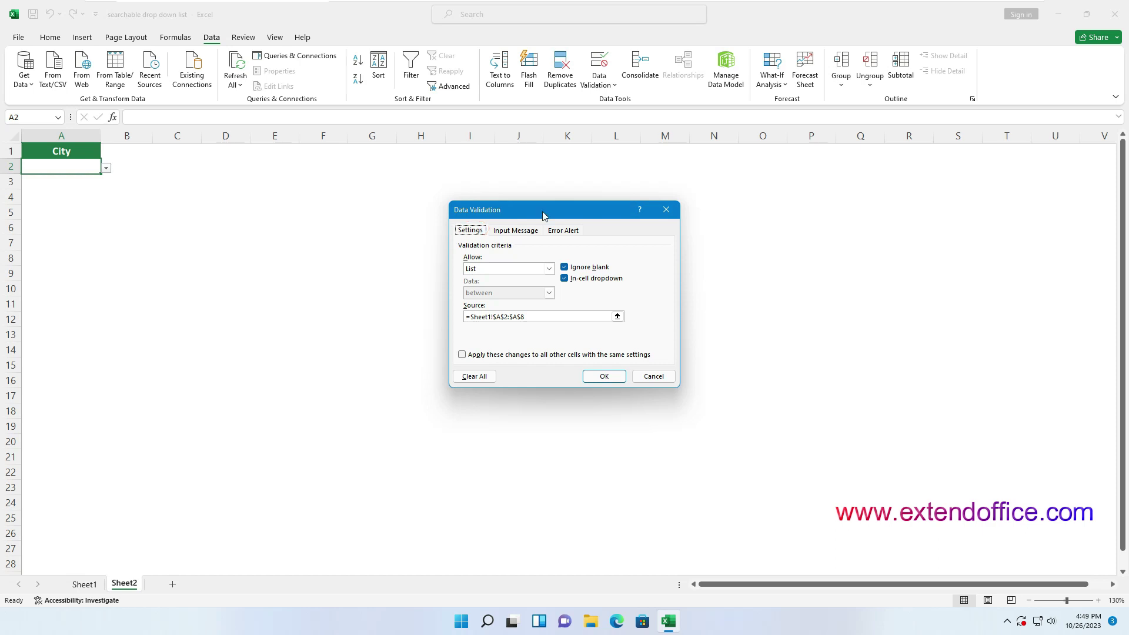
pyautogui.click(622, 319)
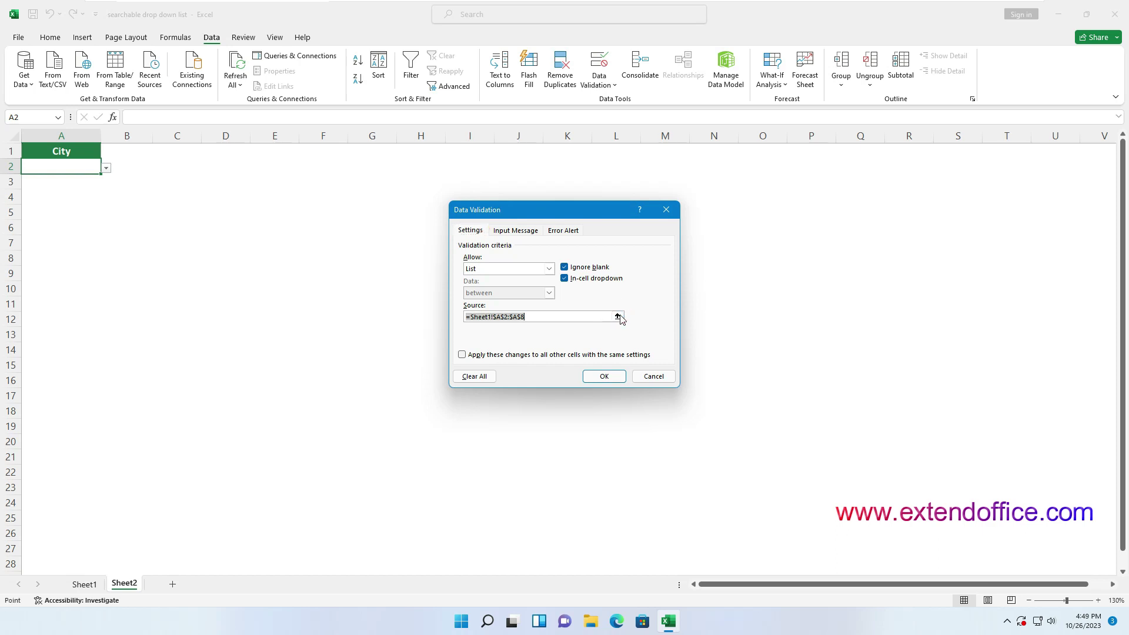
pyautogui.click(618, 317)
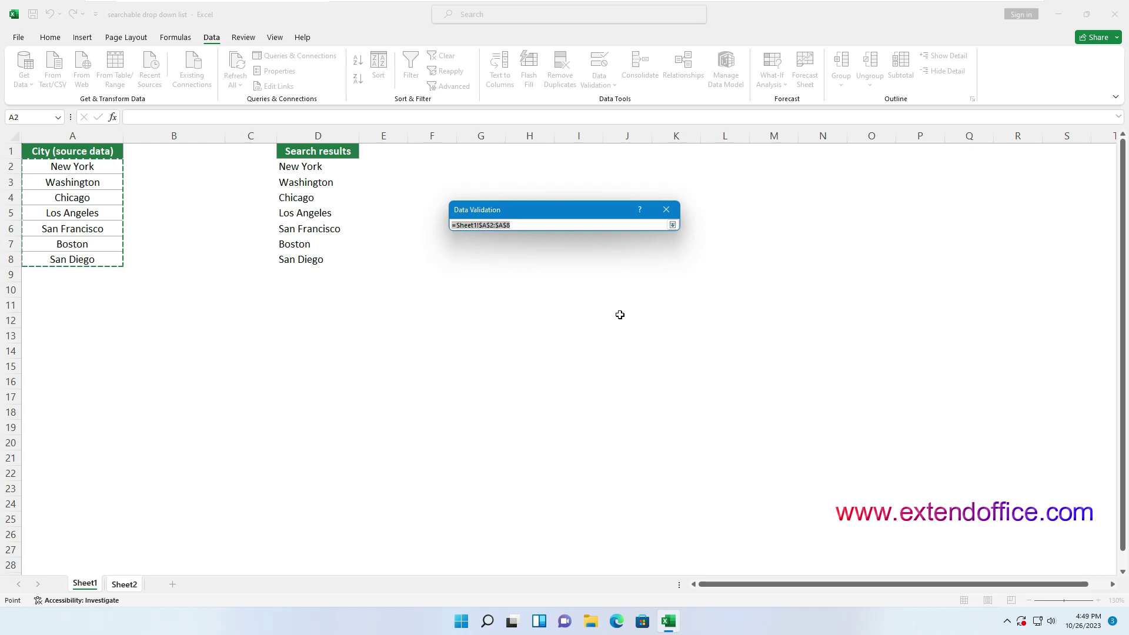
pyautogui.click(317, 168)
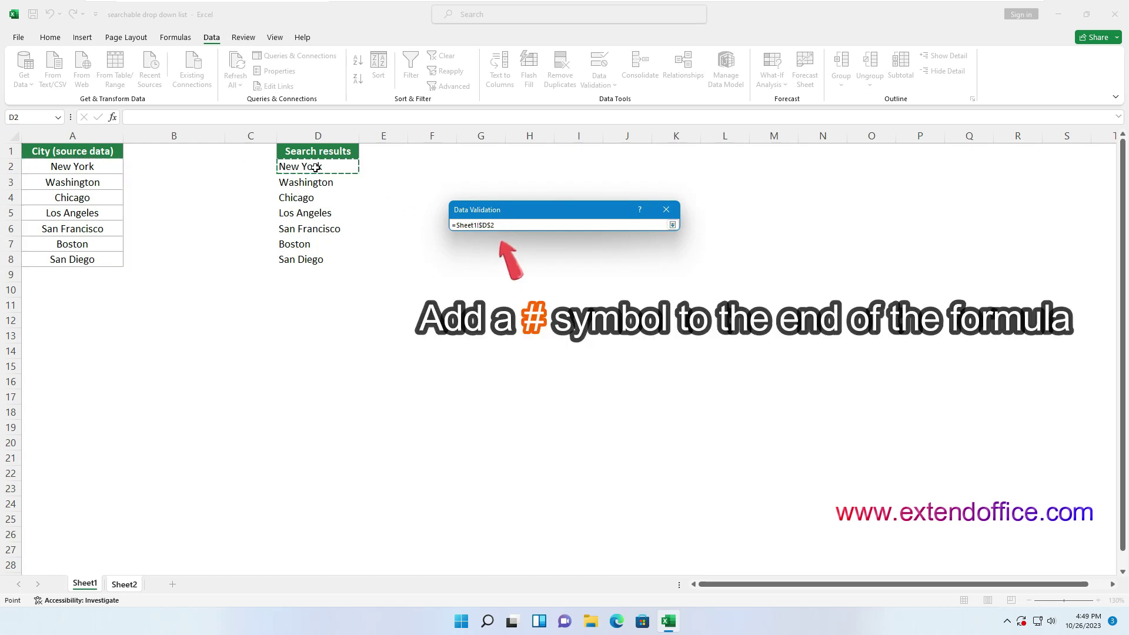
pyautogui.write('#')
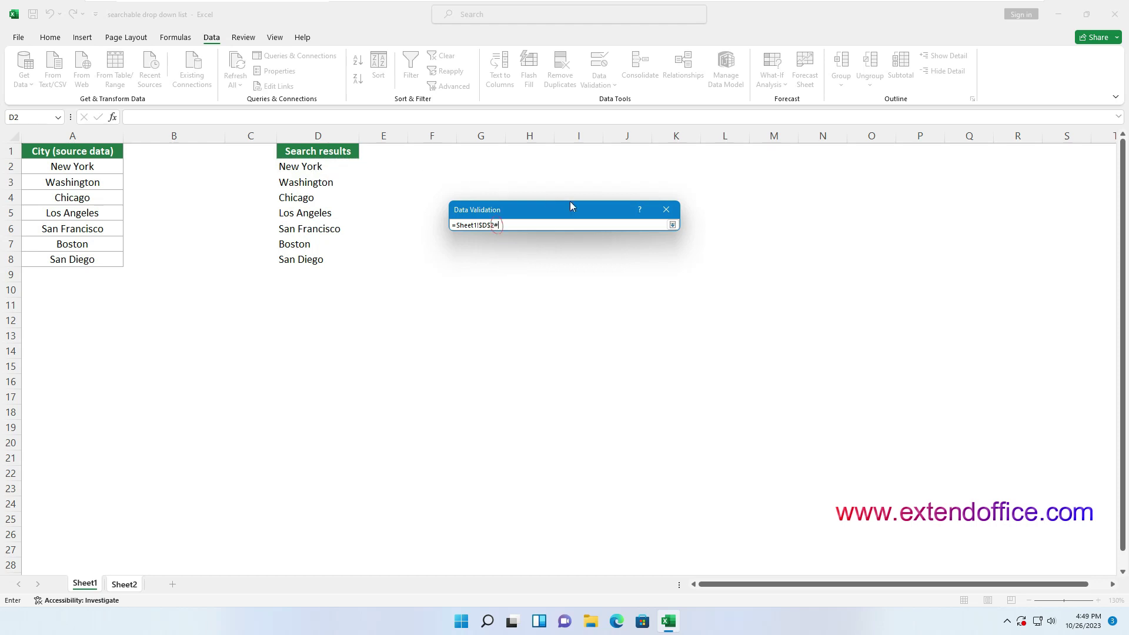
pyautogui.click(664, 210)
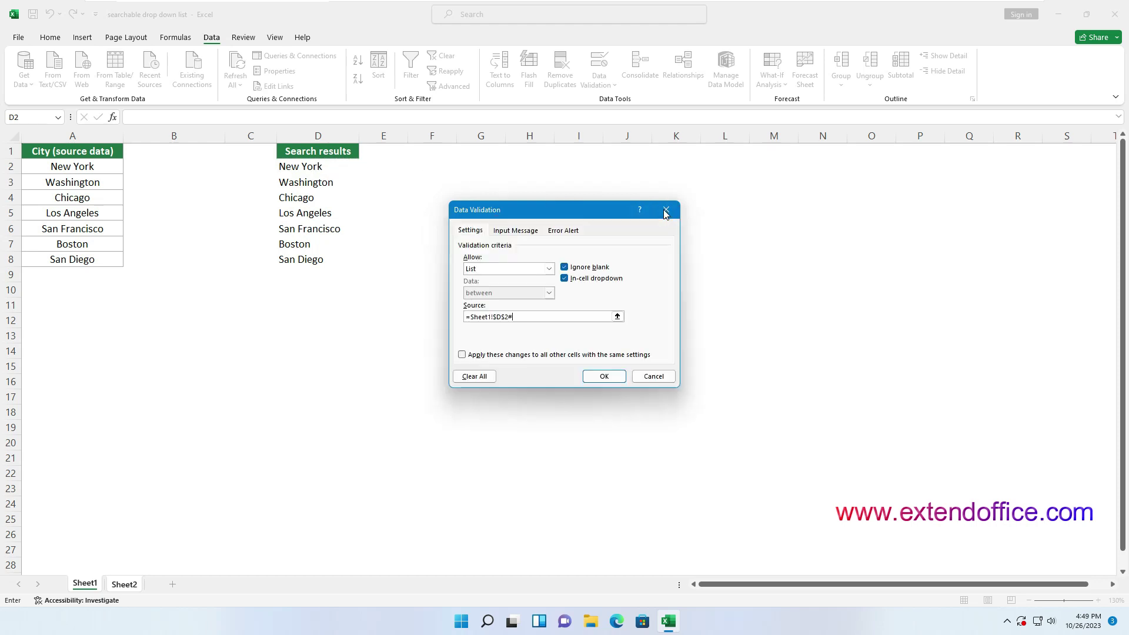
pyautogui.click(565, 231)
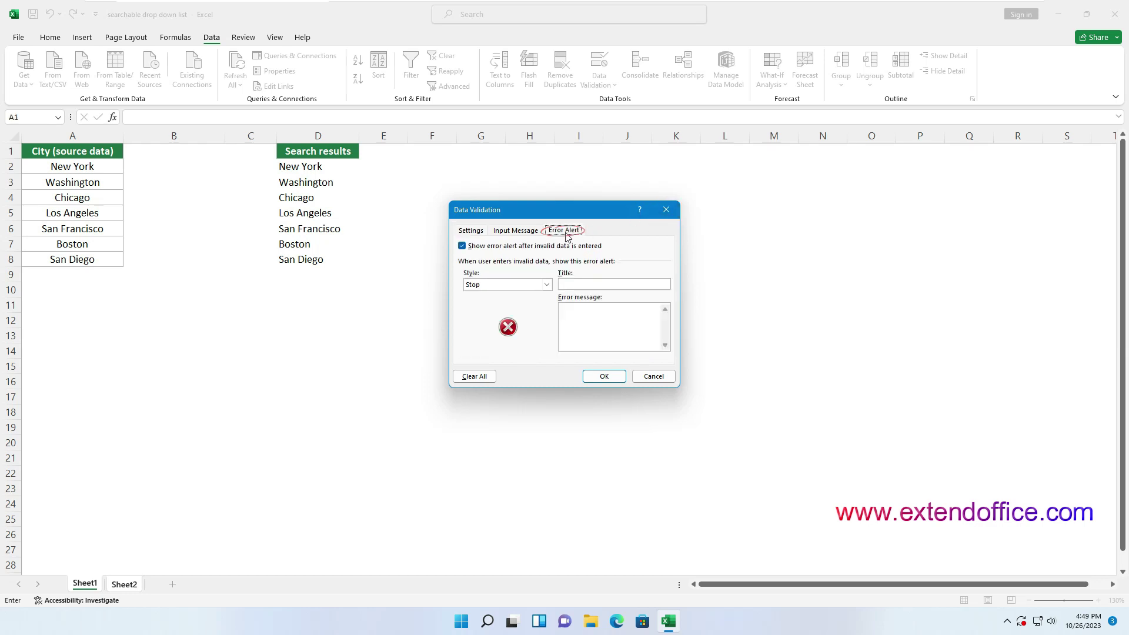
pyautogui.click(462, 246)
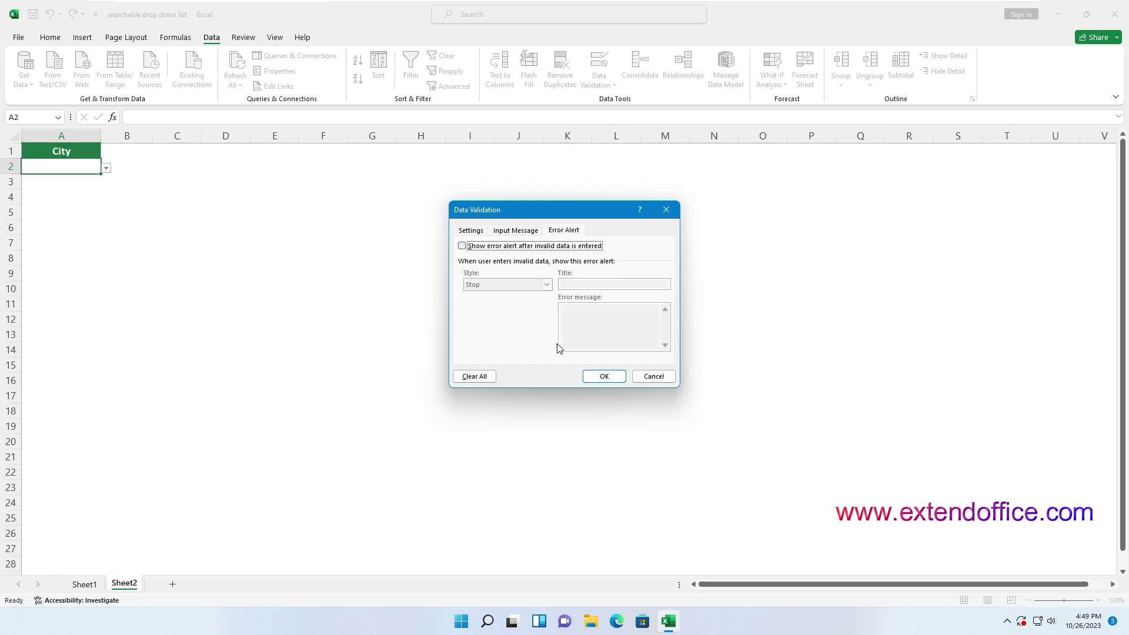
pyautogui.click(593, 380)
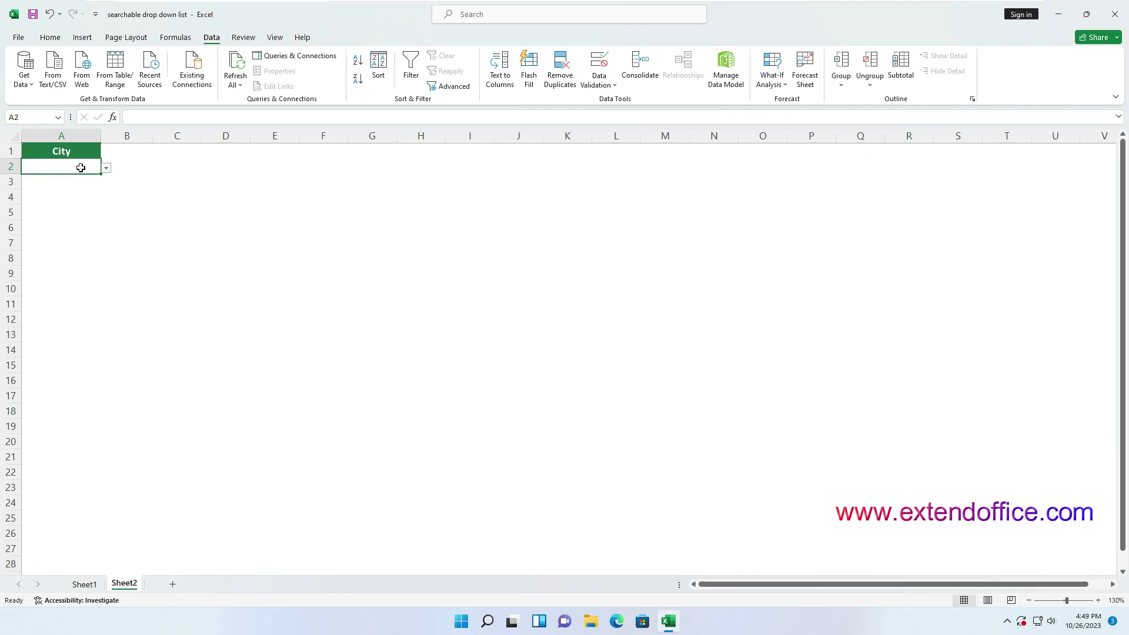
# Step: Type San in A2 and pick San Francisco from the matching cities
pyautogui.write('San')
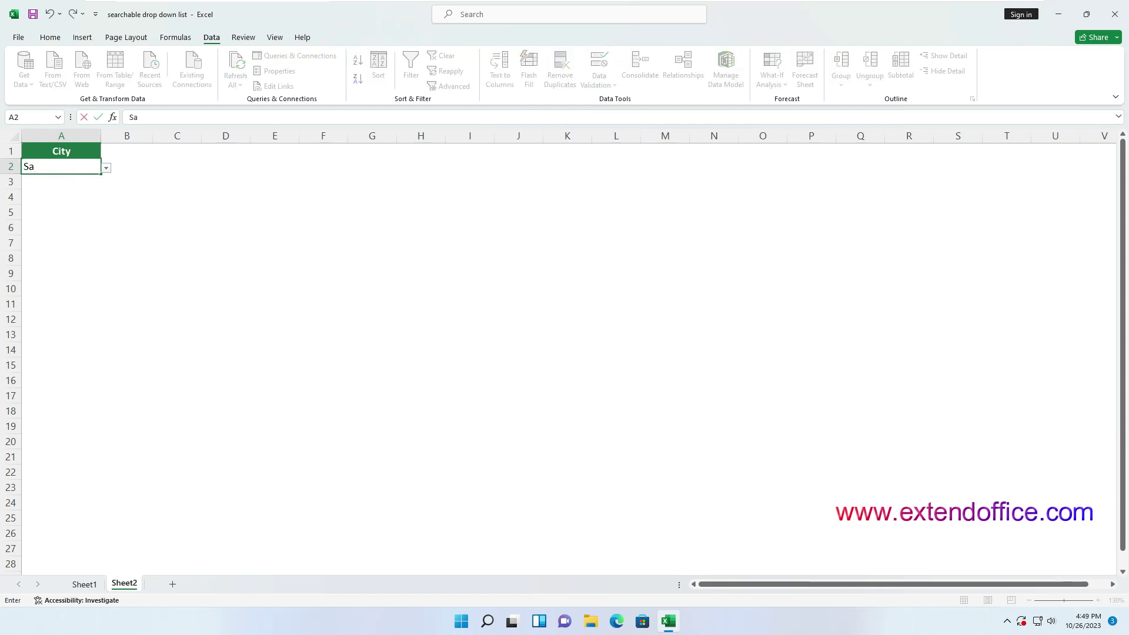
pyautogui.click(107, 170)
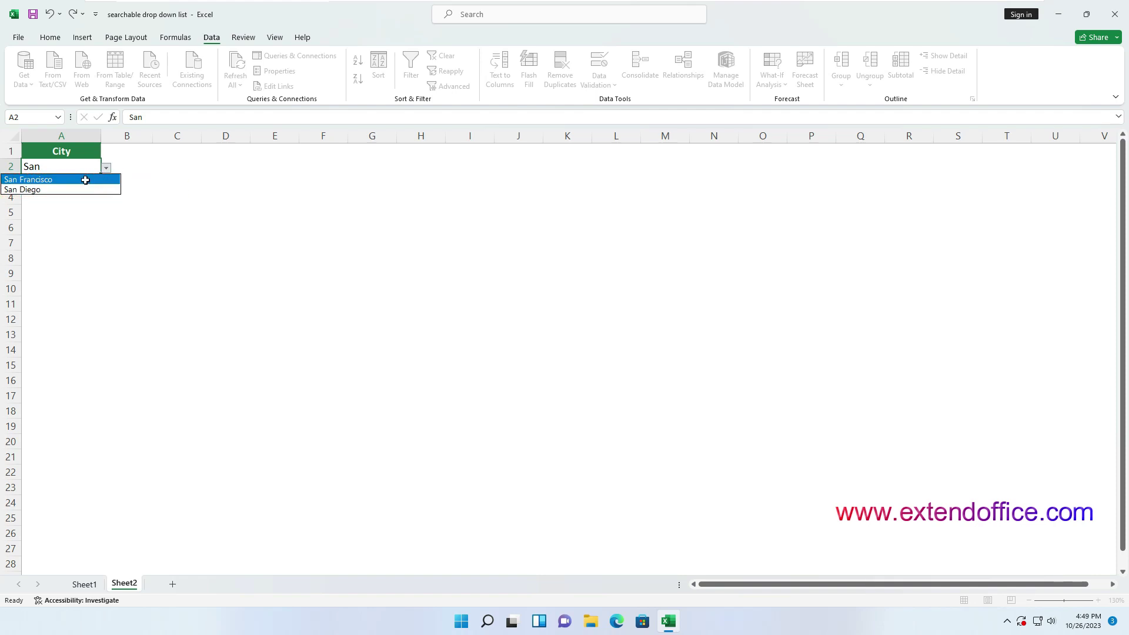
pyautogui.click(86, 180)
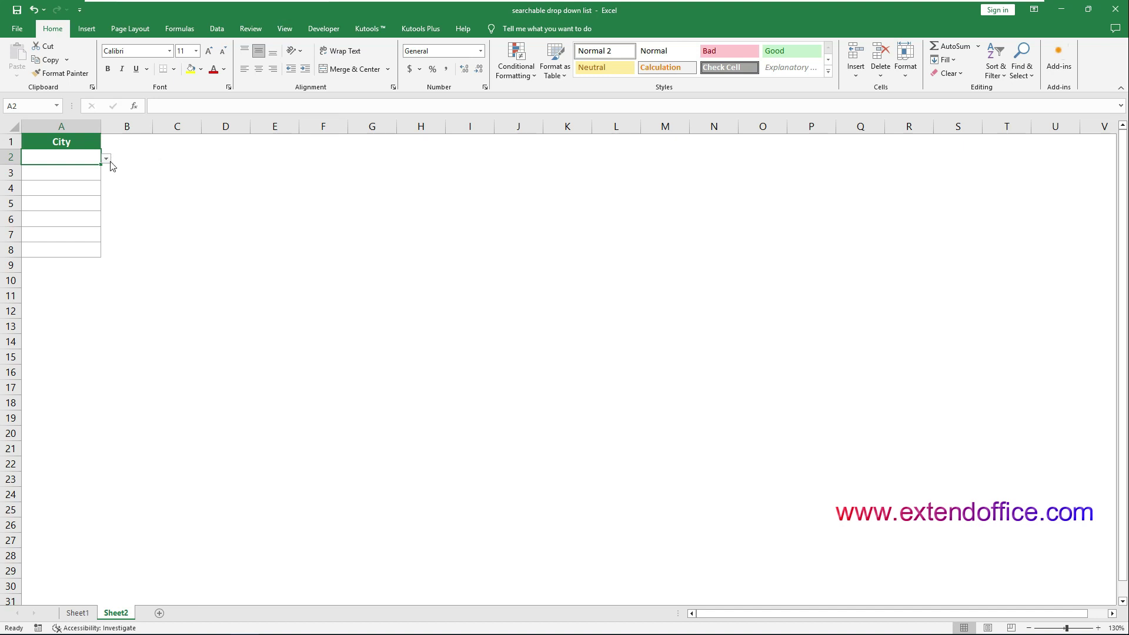
pyautogui.click(107, 158)
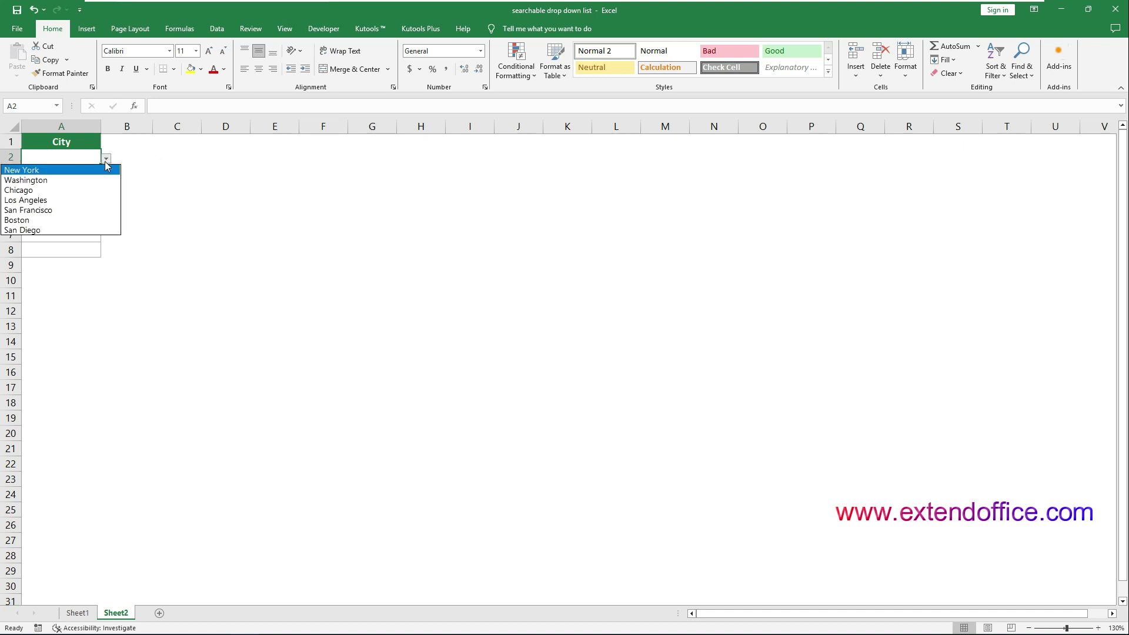
pyautogui.click(107, 158)
pyautogui.moveTo(83, 160); pyautogui.dragTo(72, 254)
pyautogui.click(72, 255)
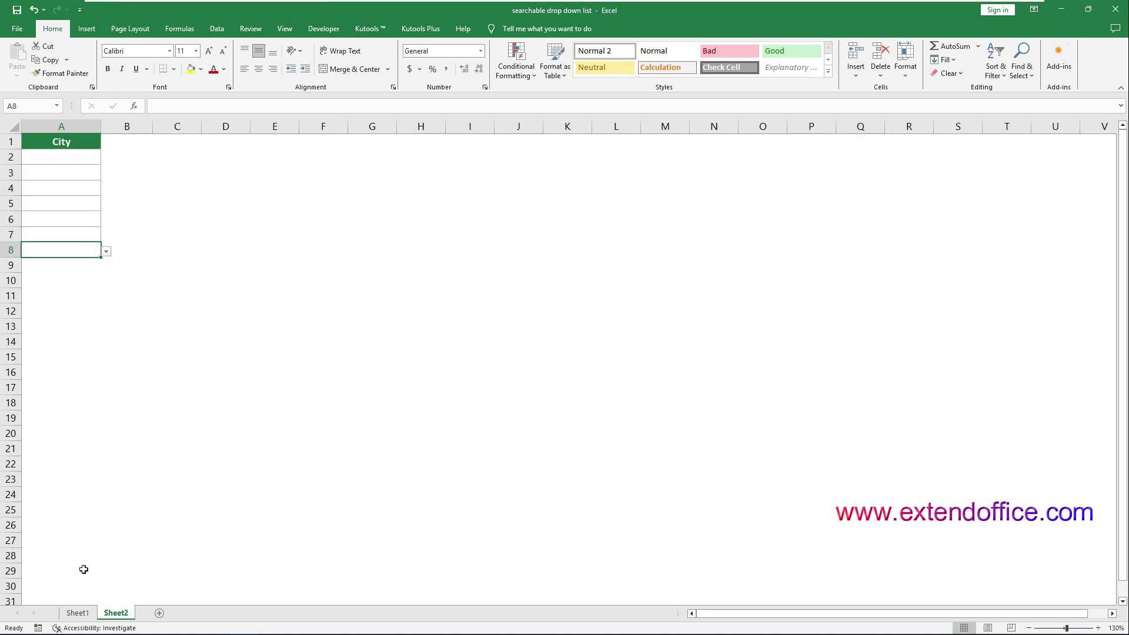
pyautogui.click(77, 613)
pyautogui.moveTo(88, 155); pyautogui.dragTo(86, 250)
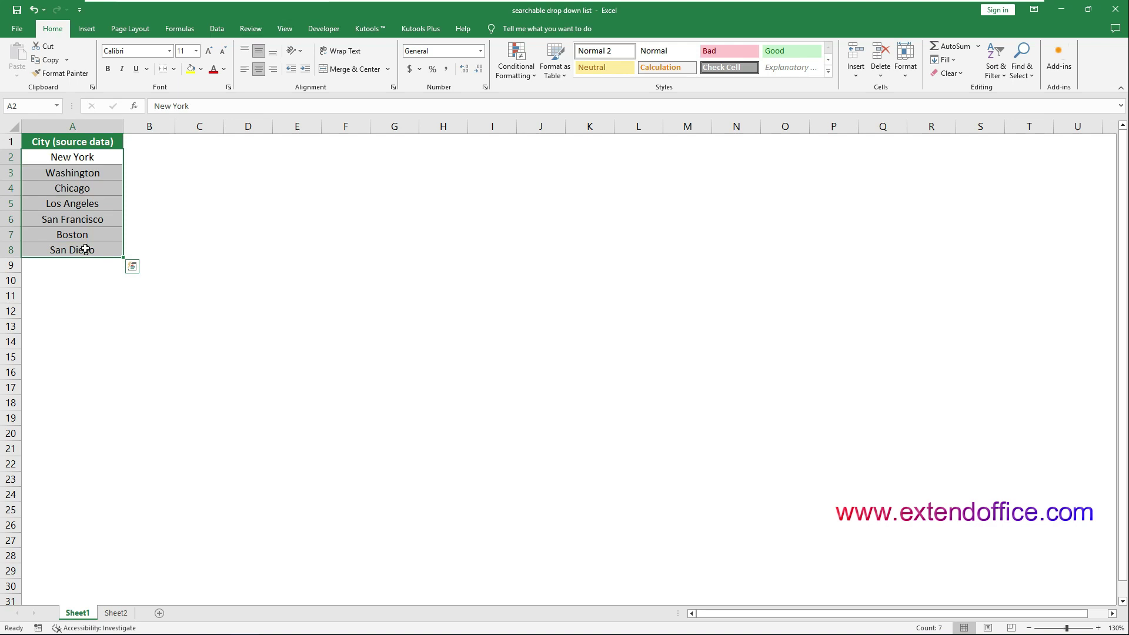
pyautogui.click(115, 614)
pyautogui.click(74, 157)
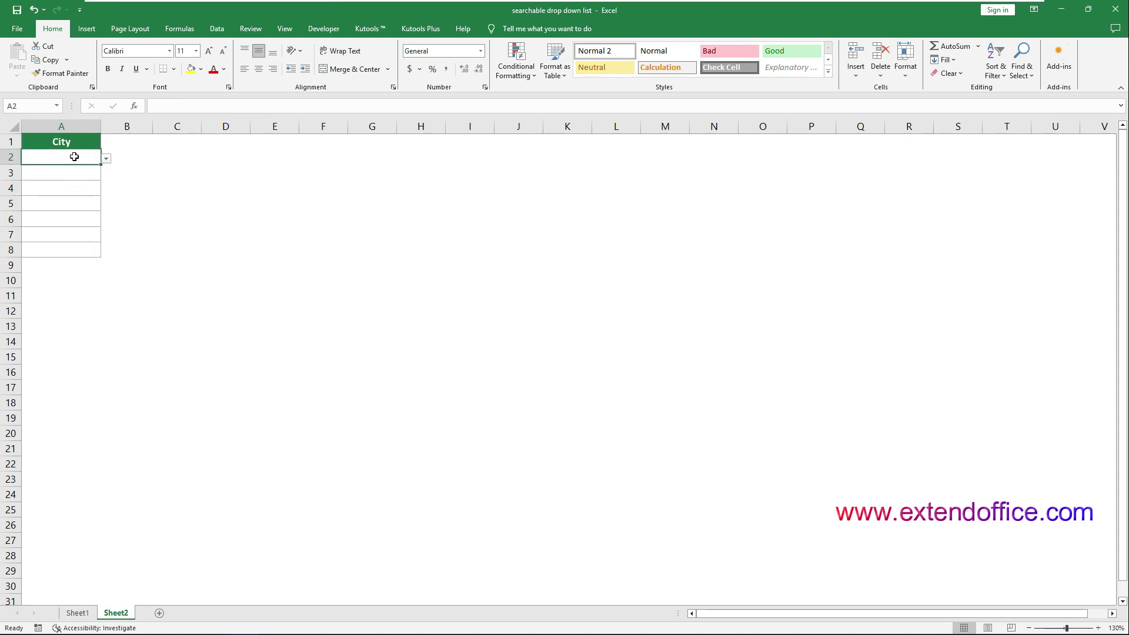
# Step: Apply a Kutools searchable drop-down list to the specified range $A$2:$A$8
pyautogui.click(362, 33)
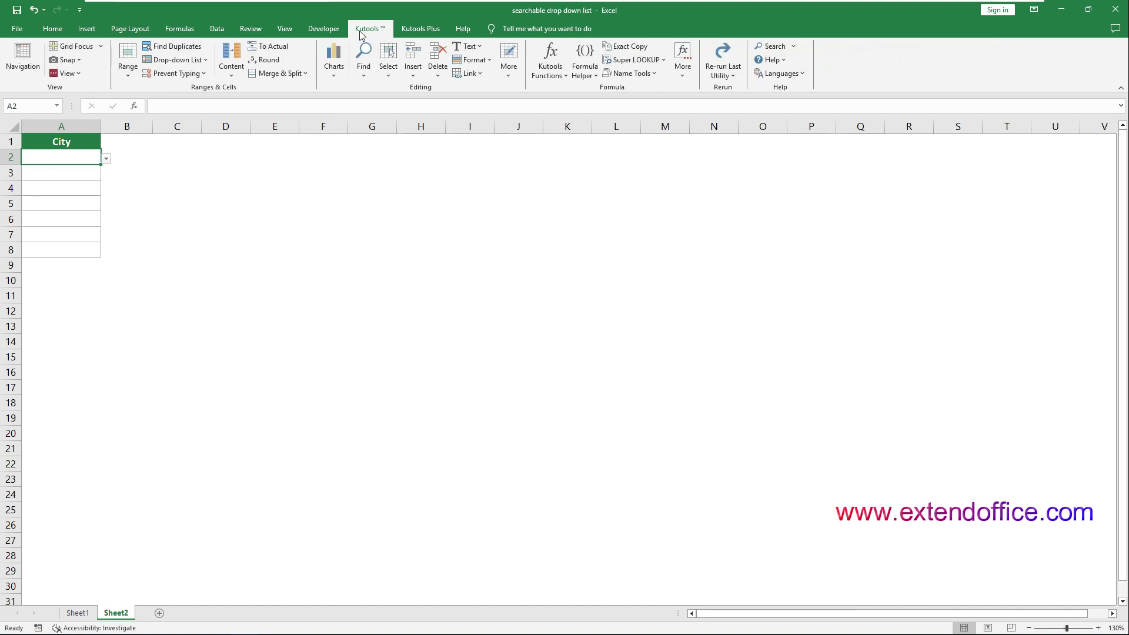
pyautogui.click(178, 59)
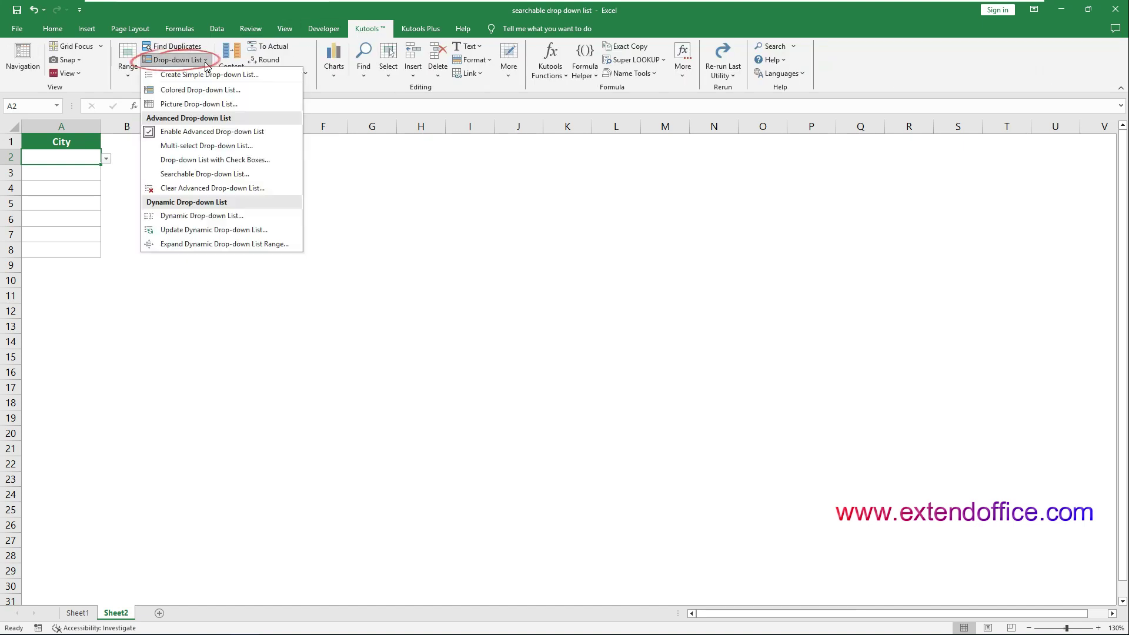
pyautogui.click(212, 176)
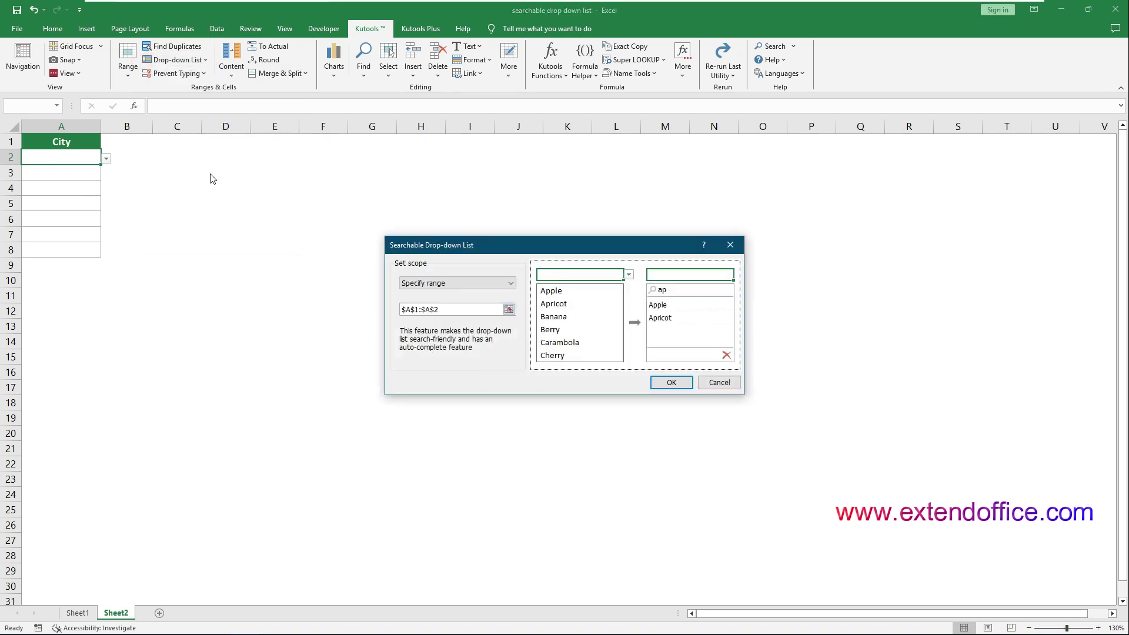
pyautogui.moveTo(397, 238); pyautogui.dragTo(236, 165)
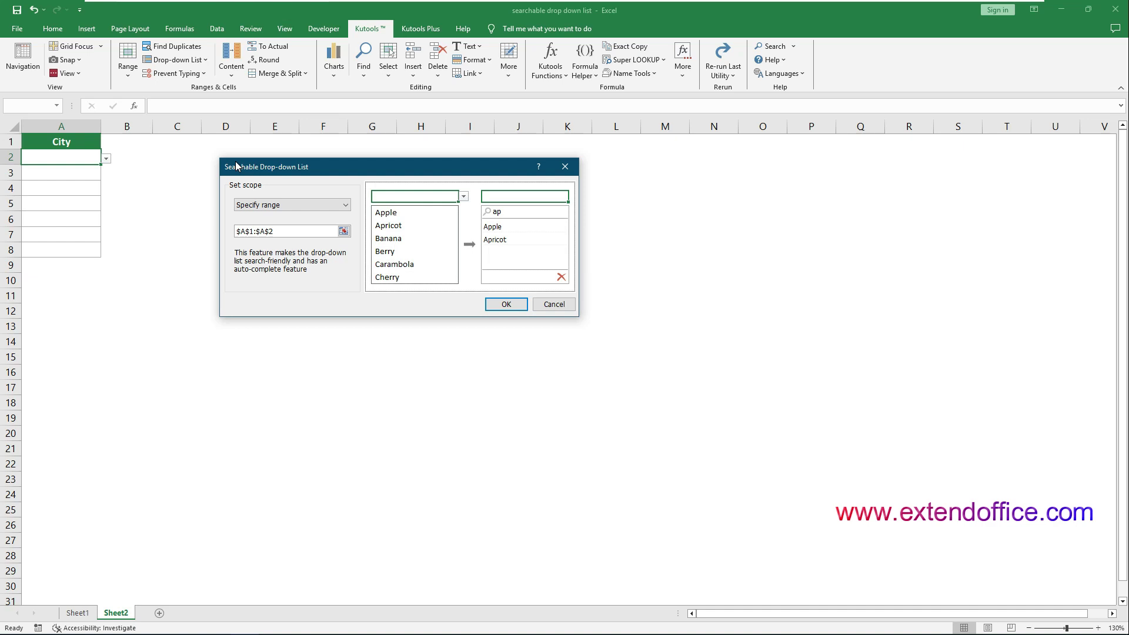
pyautogui.click(316, 205)
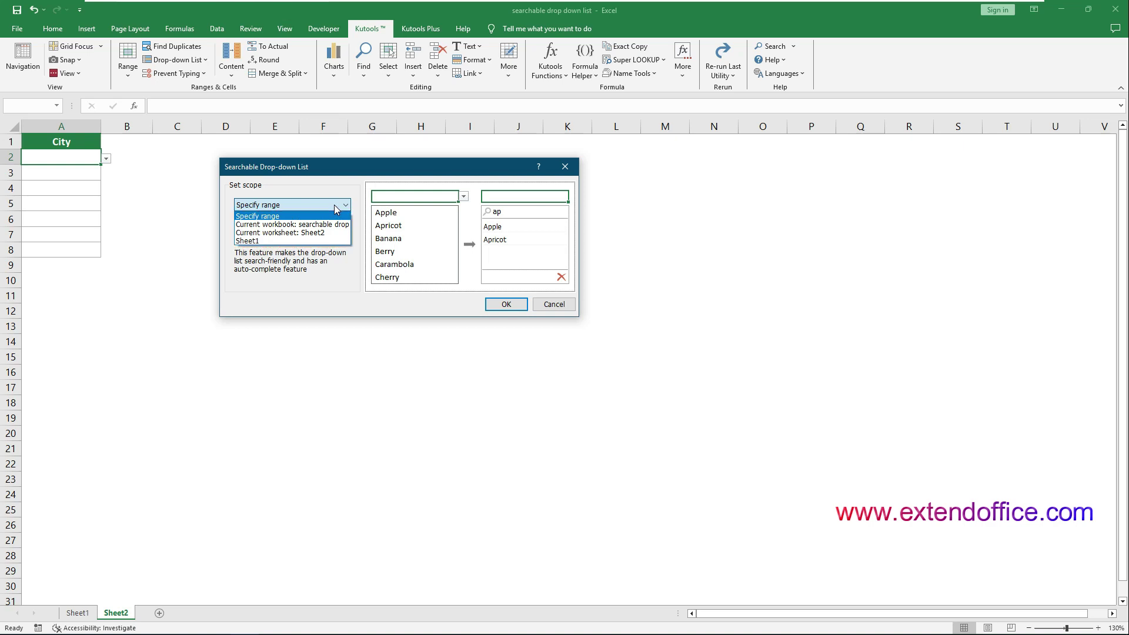
pyautogui.click(260, 216)
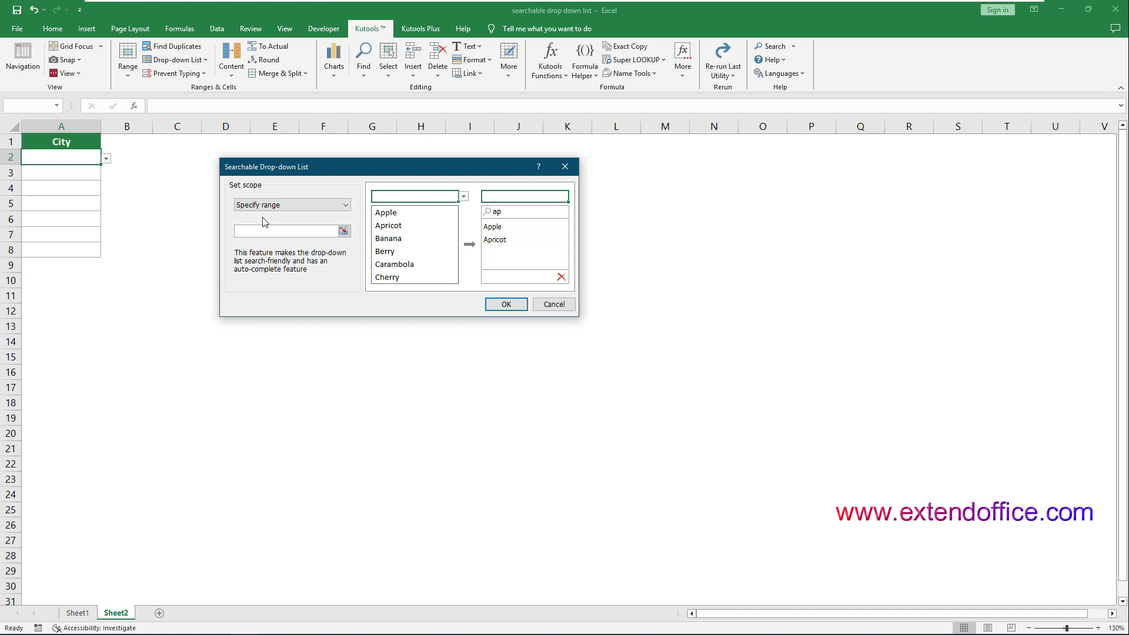
pyautogui.click(345, 230)
pyautogui.moveTo(80, 159); pyautogui.dragTo(78, 252)
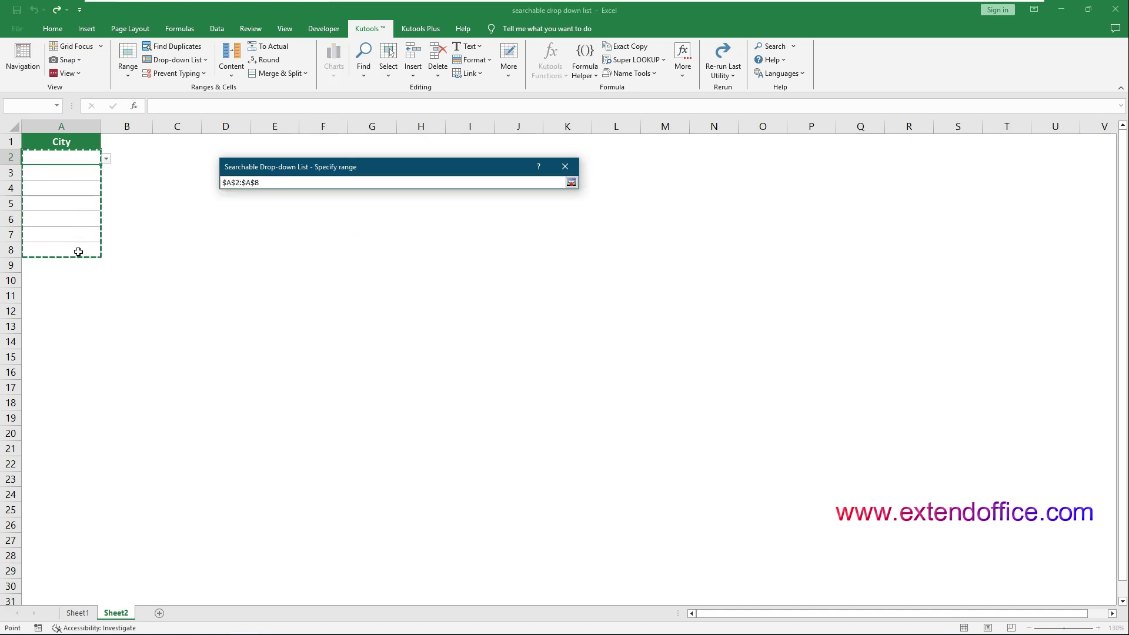
pyautogui.click(571, 183)
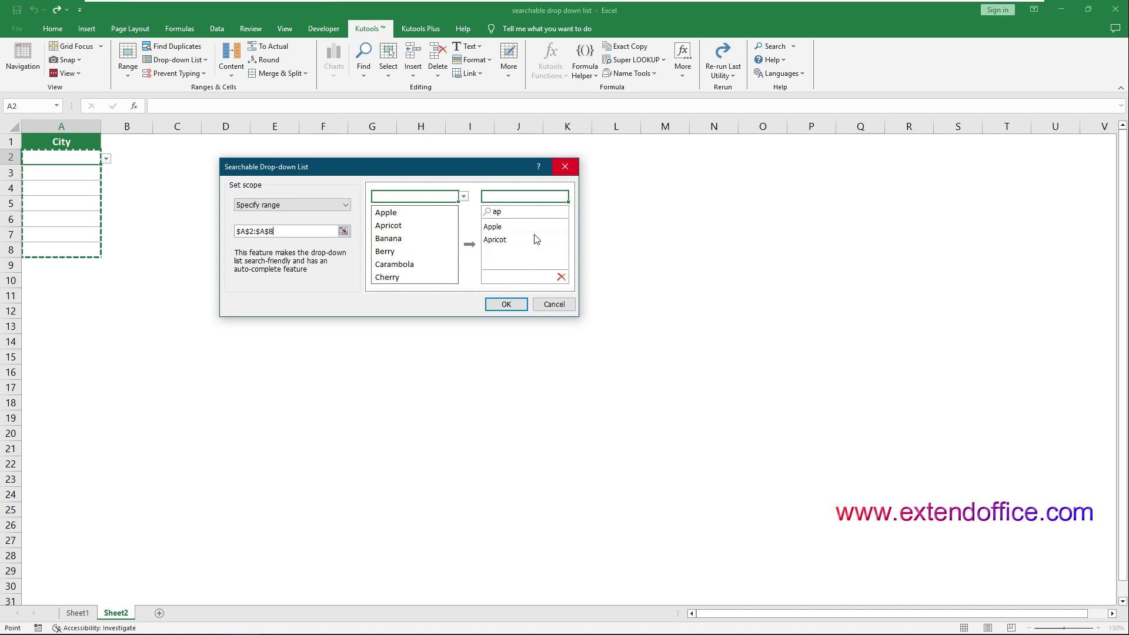
pyautogui.click(501, 305)
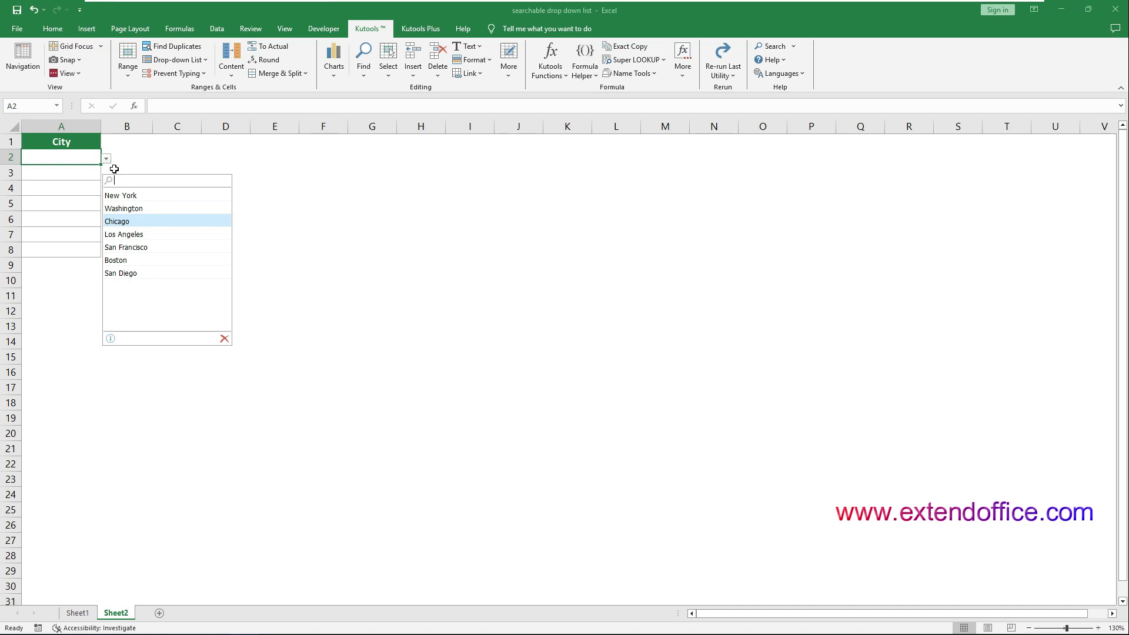
# Step: Search 'San' in A2's searchable list and choose San Francisco
pyautogui.write('San')
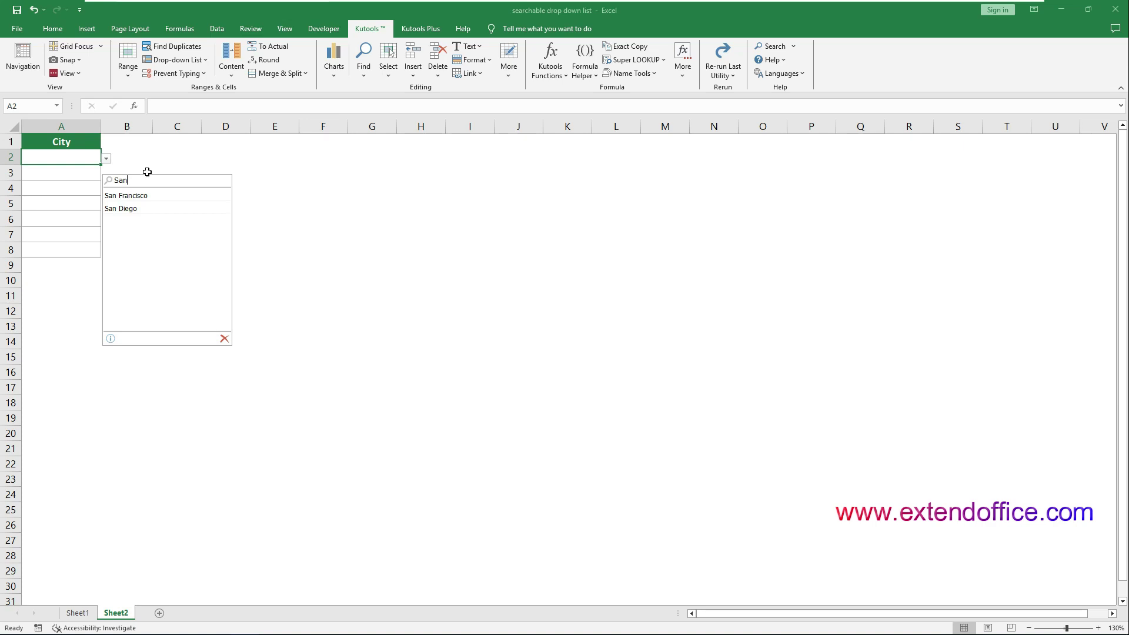
pyautogui.click(139, 195)
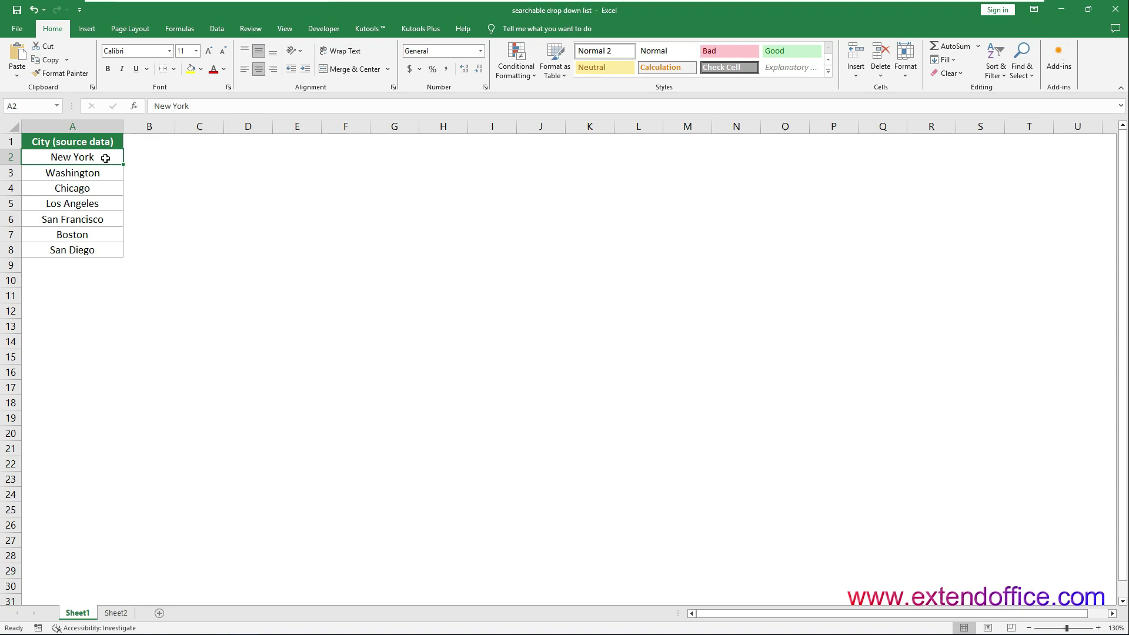
# Step: Insert an ActiveX combo box from the Developer controls and draw it across C2 to E3
pyautogui.moveTo(103, 157); pyautogui.dragTo(105, 249)
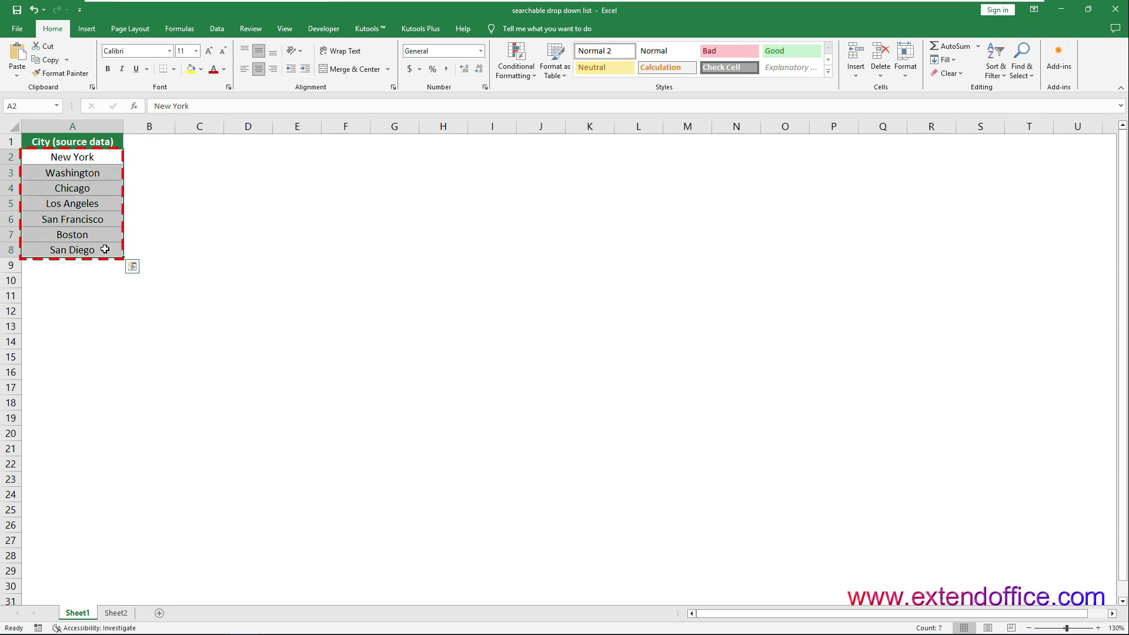
pyautogui.press('Escape')
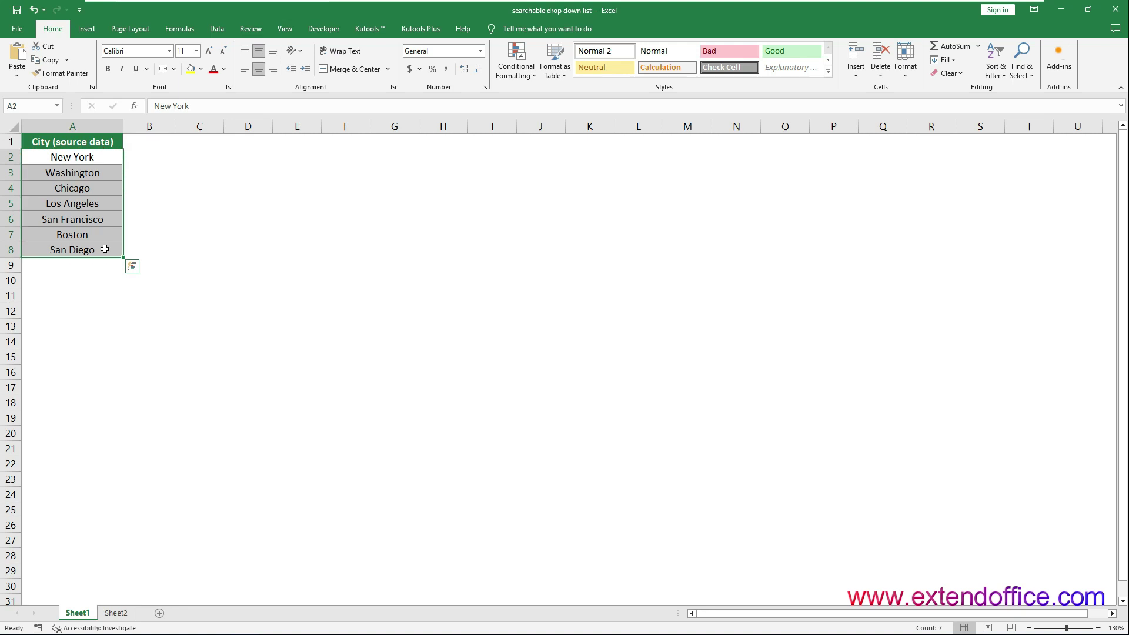
pyautogui.click(104, 157)
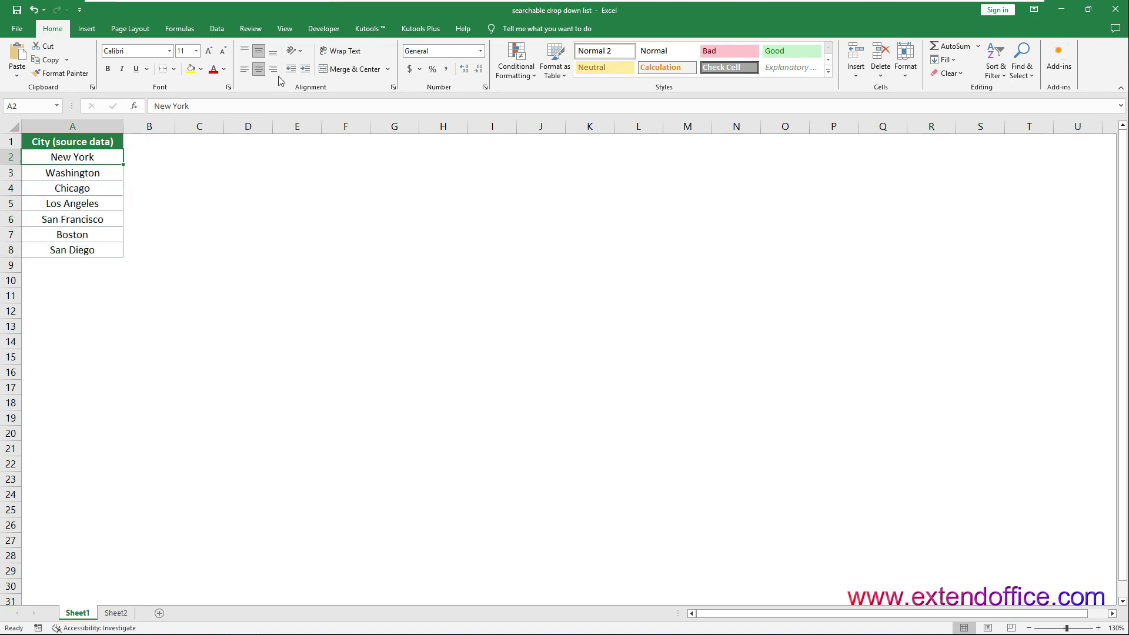
pyautogui.click(329, 29)
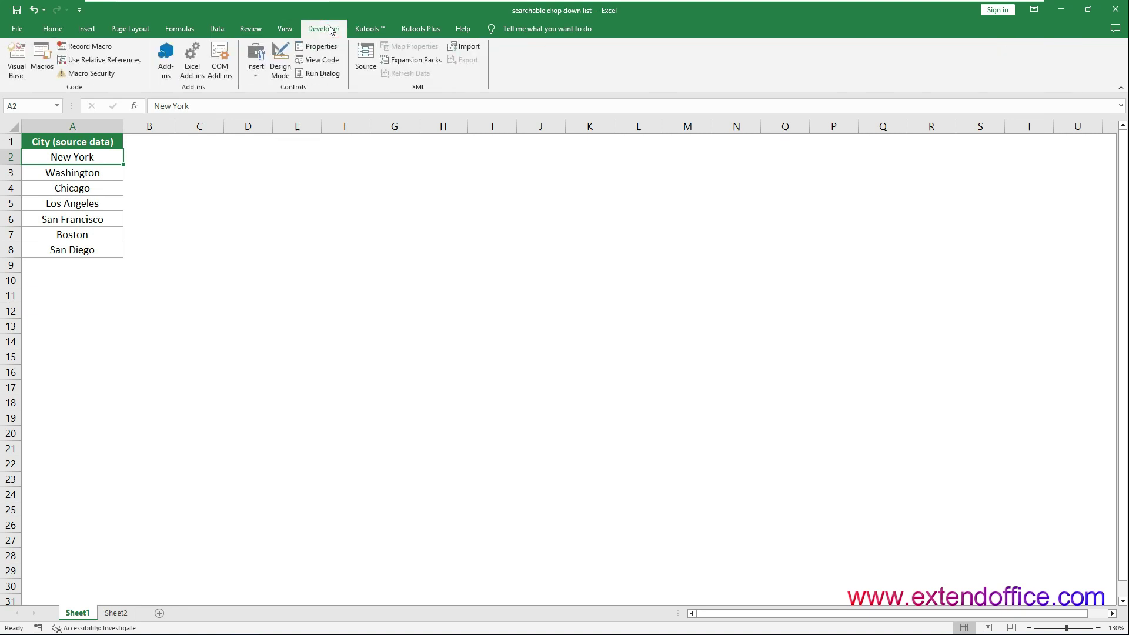
pyautogui.click(257, 75)
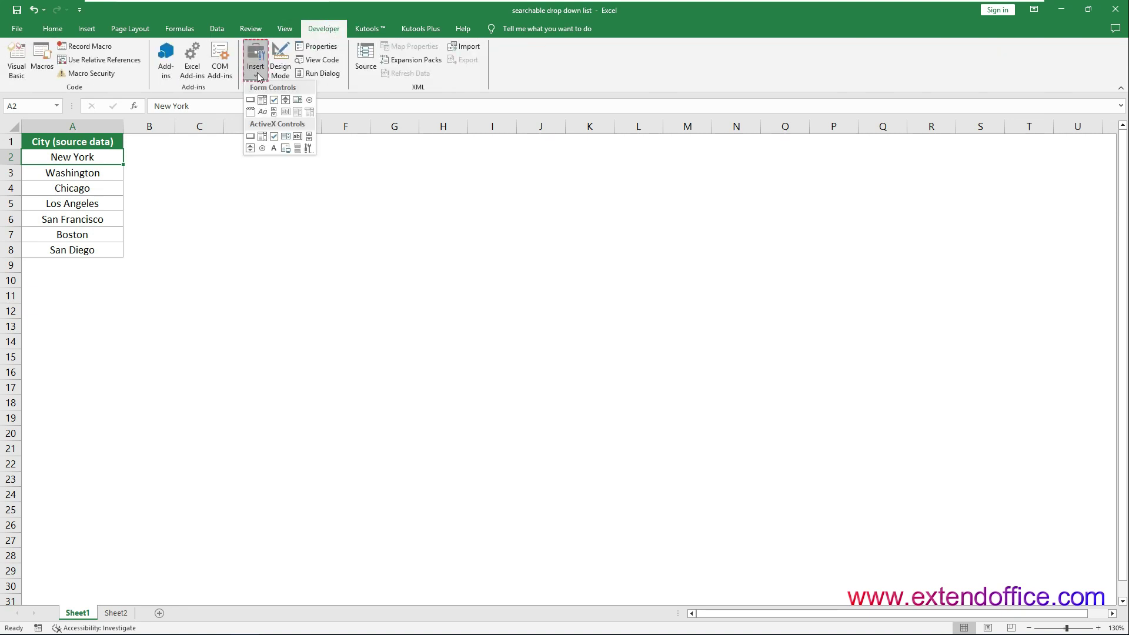
pyautogui.click(262, 137)
pyautogui.moveTo(192, 159)
pyautogui.mouseDown()
pyautogui.moveTo(197, 171)
pyautogui.moveTo(299, 189)
pyautogui.mouseUp()
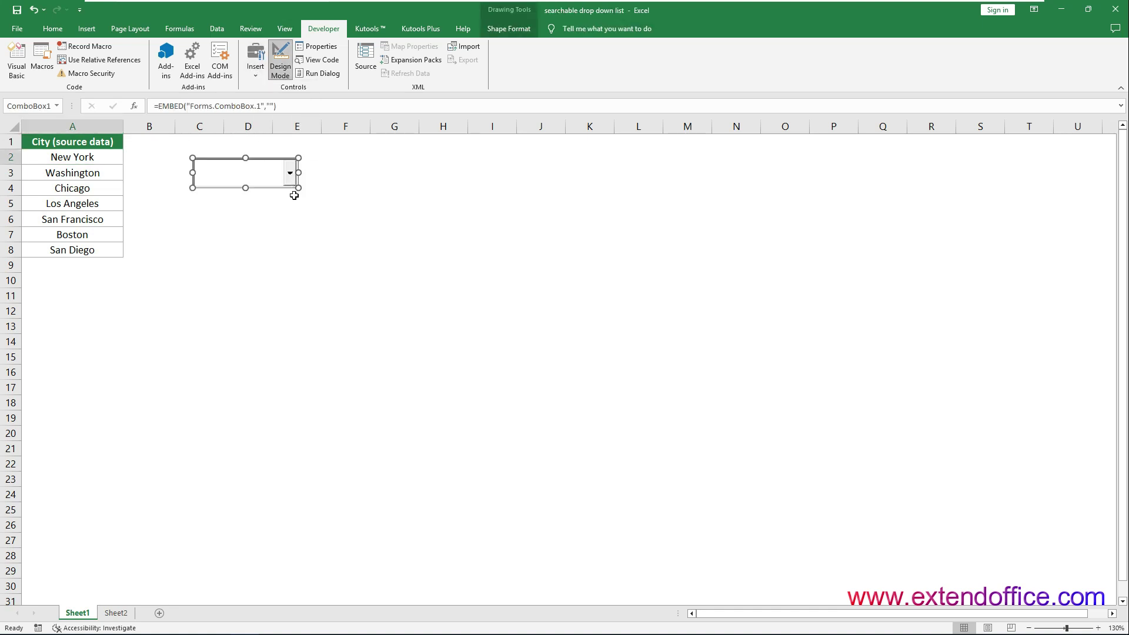
pyautogui.rightClick(266, 172)
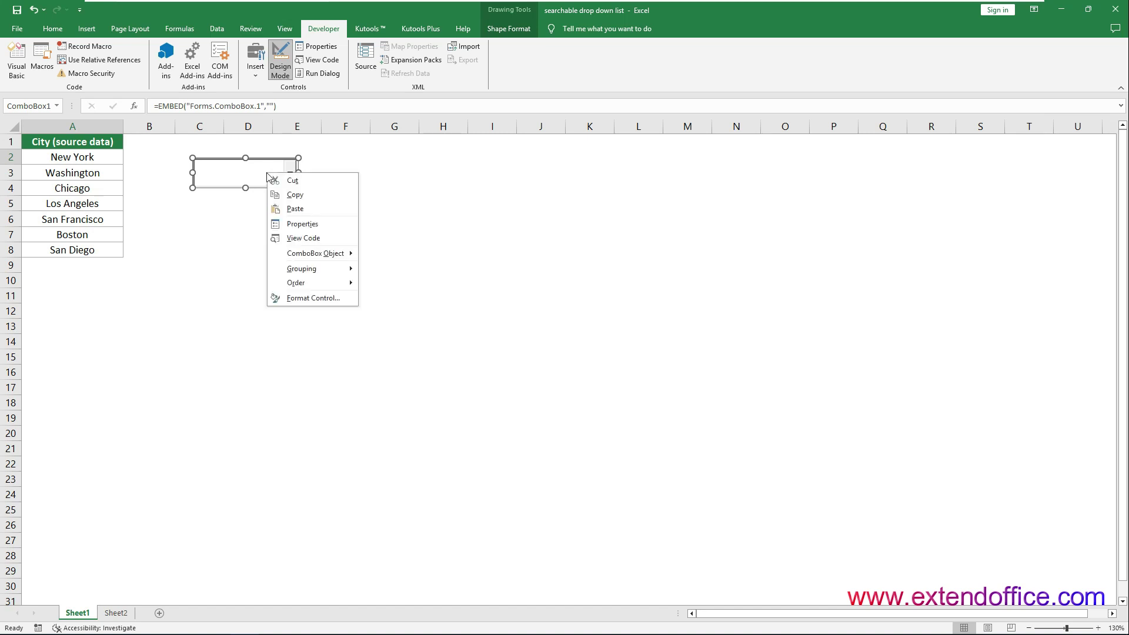
# Step: Open the combo box's Properties window, widen it, and set AutoWordSelect to False
pyautogui.click(293, 225)
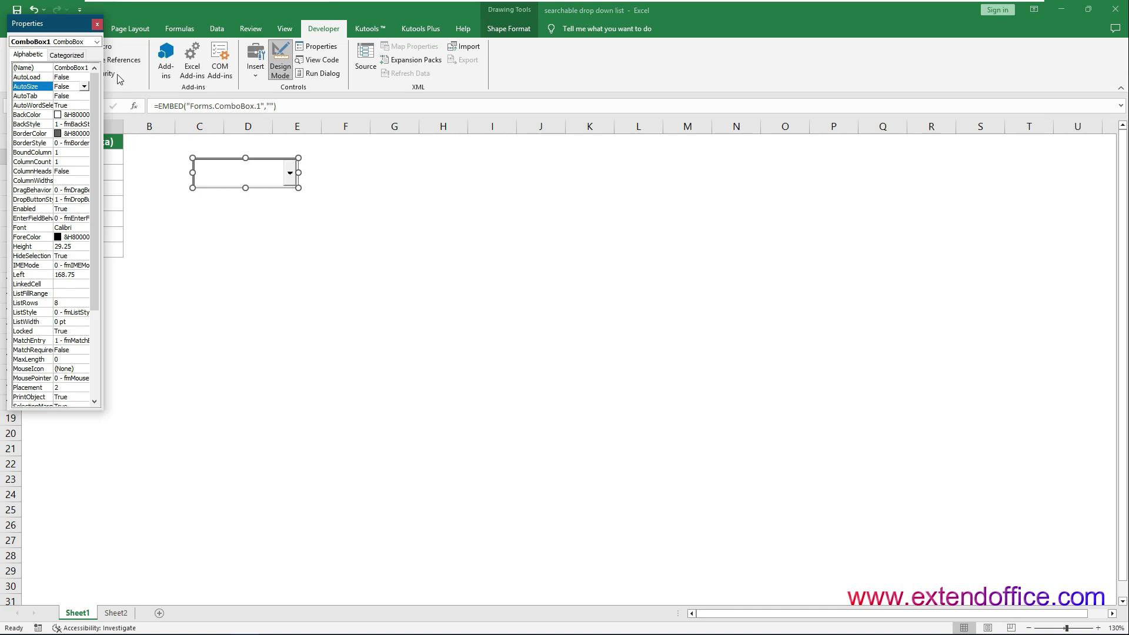
pyautogui.moveTo(76, 23); pyautogui.dragTo(466, 114)
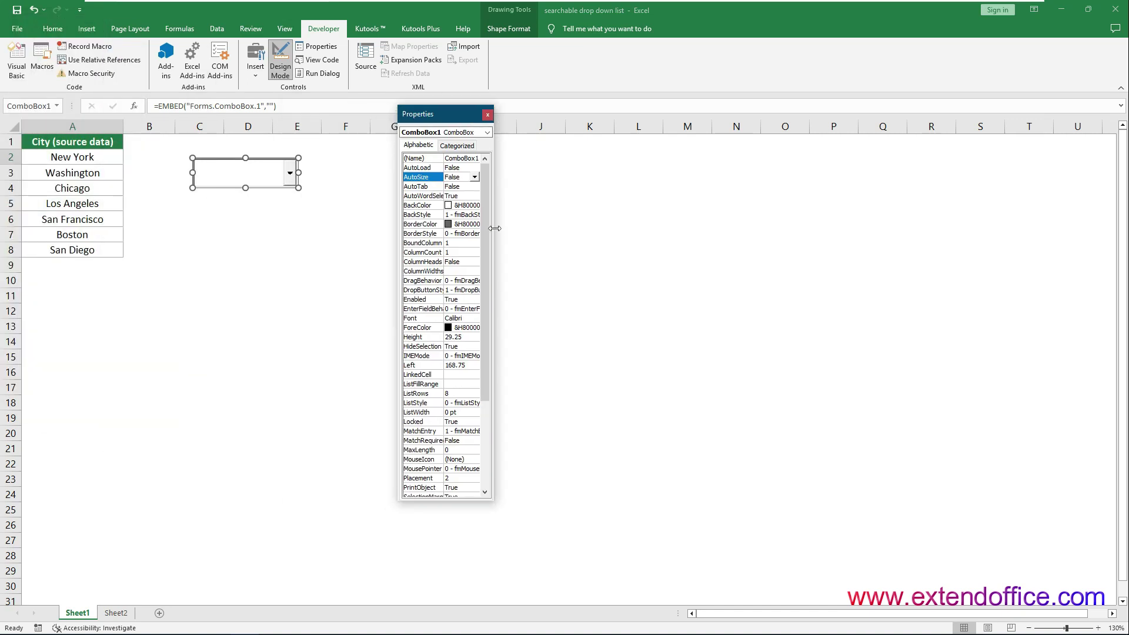
pyautogui.moveTo(493, 229); pyautogui.dragTo(615, 232)
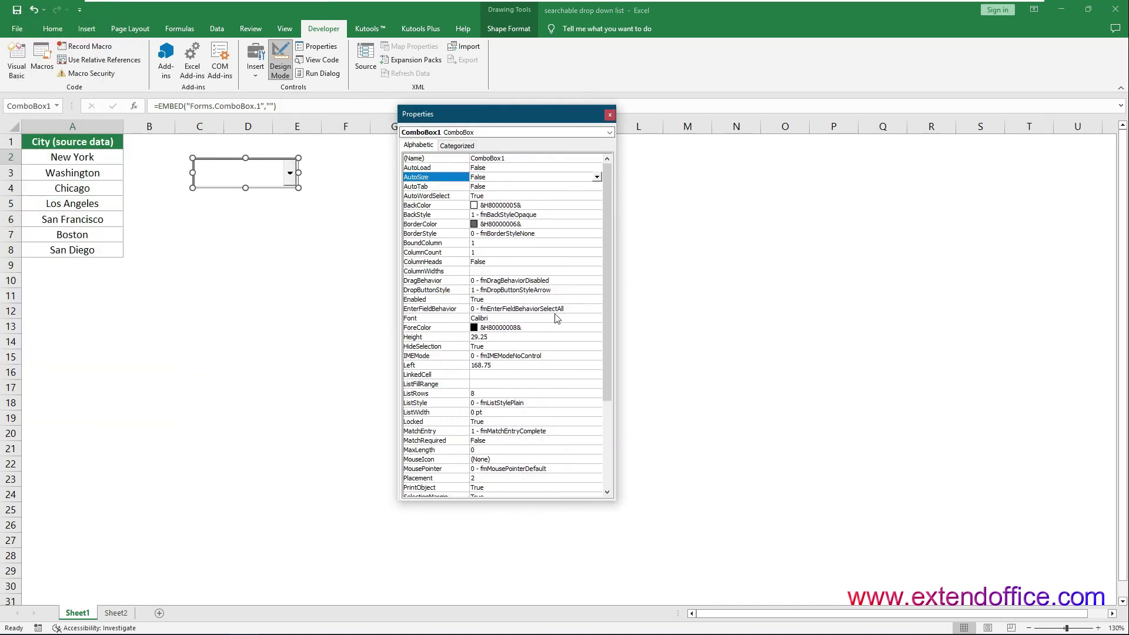
pyautogui.click(506, 196)
pyautogui.click(597, 196)
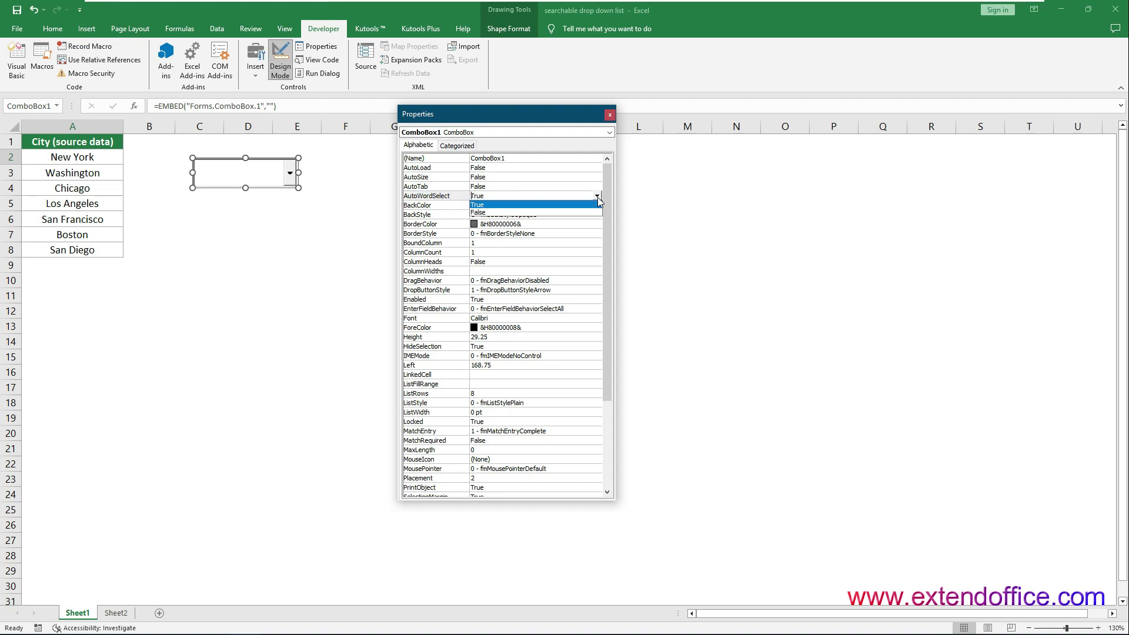
pyautogui.click(568, 213)
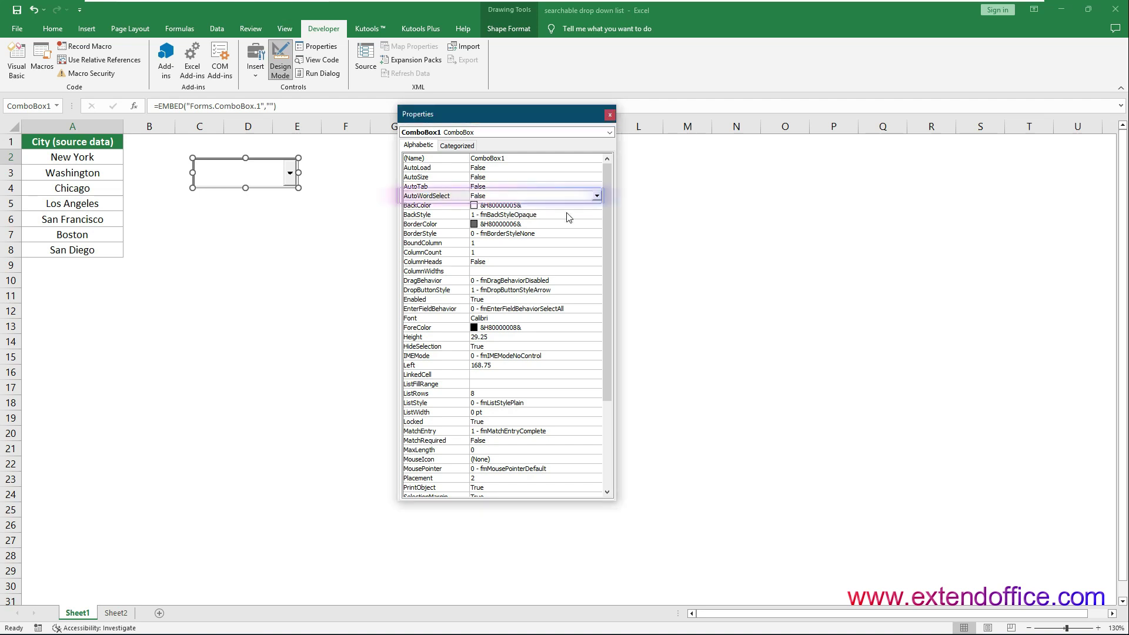
# Step: Set LinkedCell to A12, ListFillRange to DropDownList, and MatchEntry to 2 - fmMatchEntryNone
pyautogui.click(518, 375)
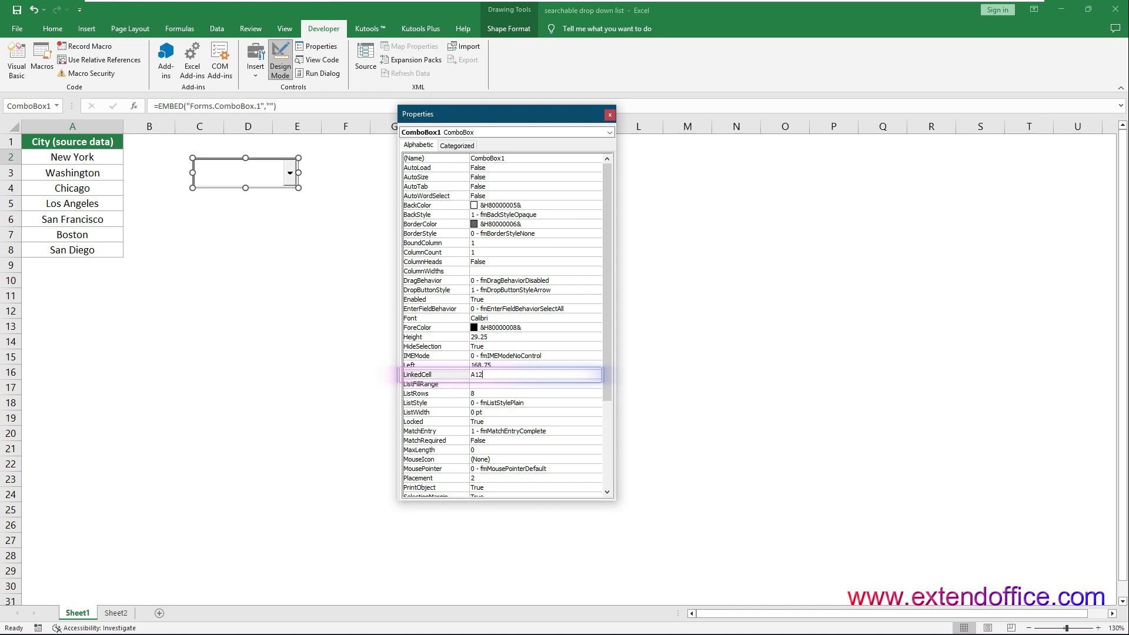
pyautogui.click(518, 384)
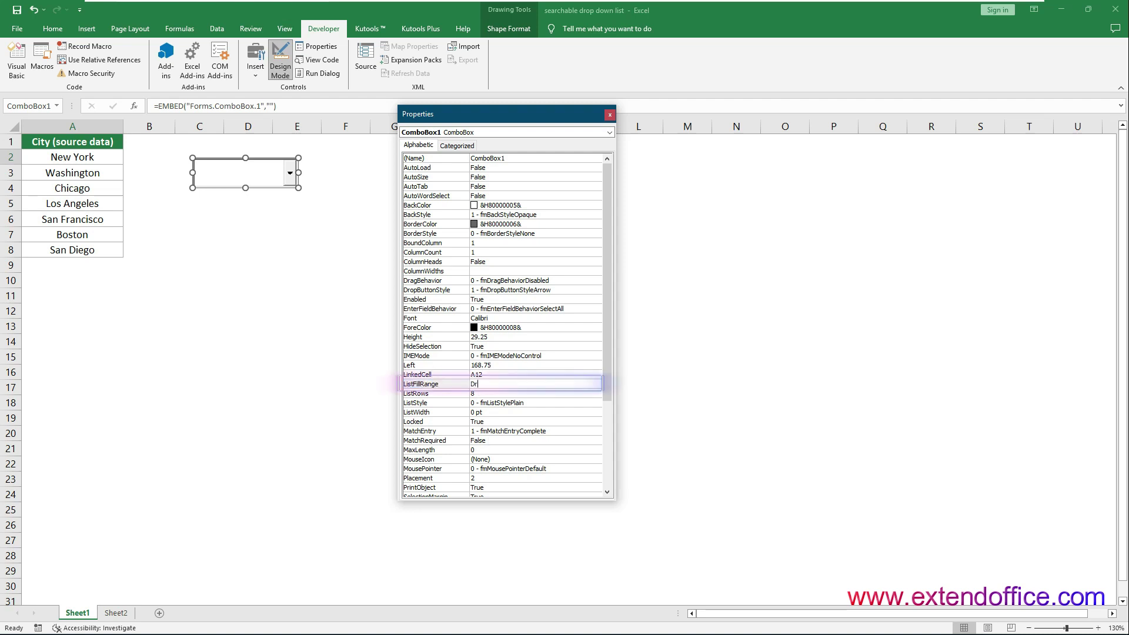
pyautogui.write('DropDownList')
pyautogui.click(483, 431)
pyautogui.click(598, 433)
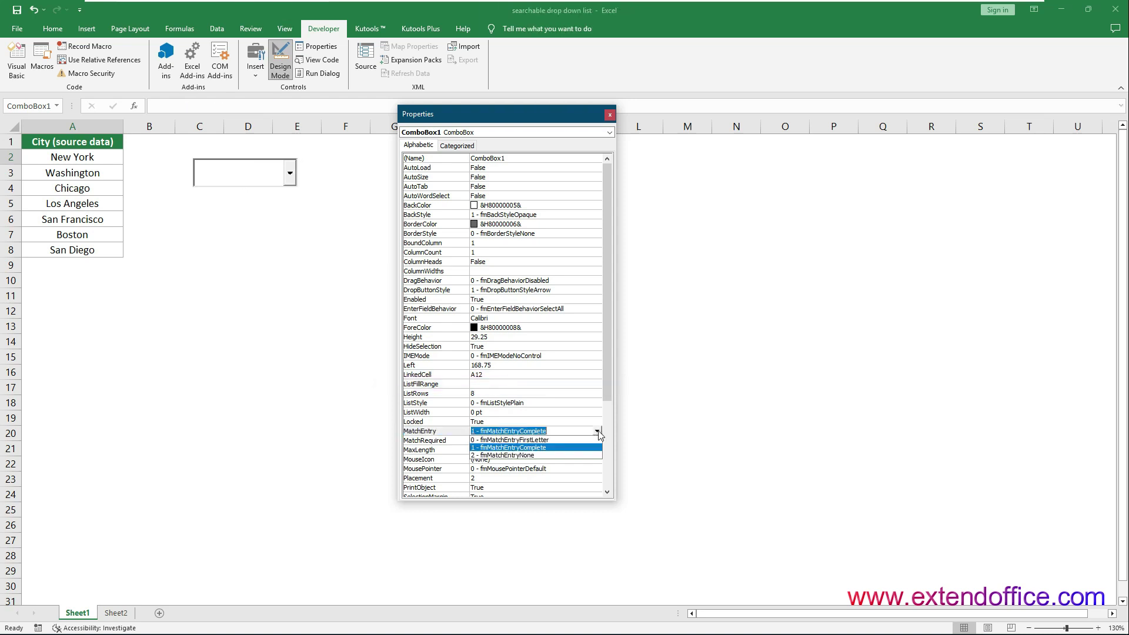
pyautogui.click(518, 456)
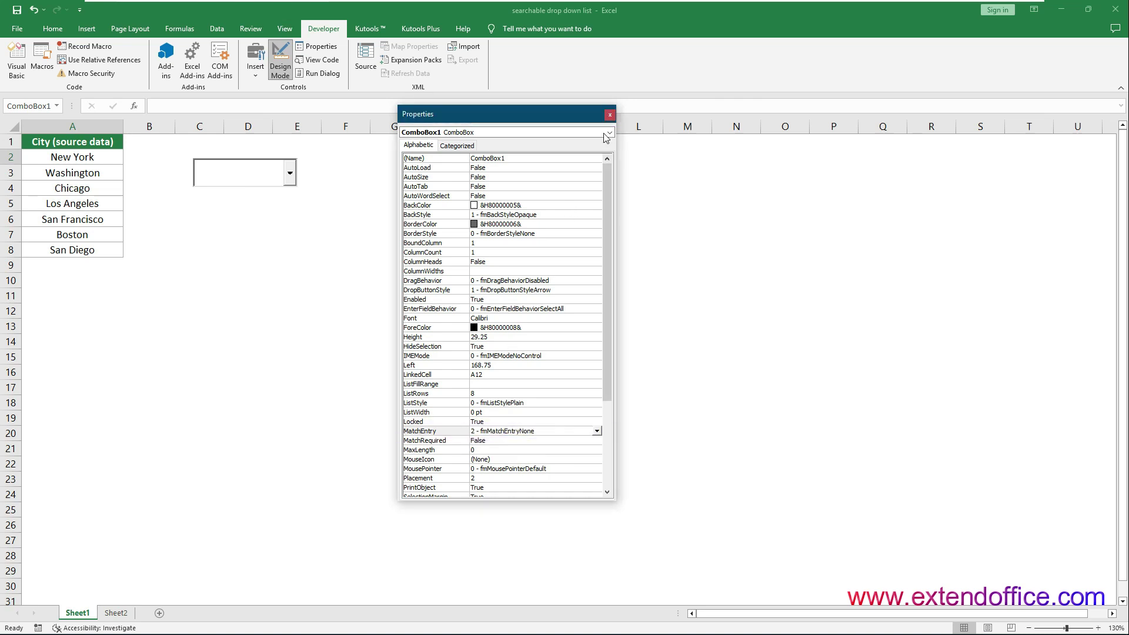
pyautogui.click(610, 115)
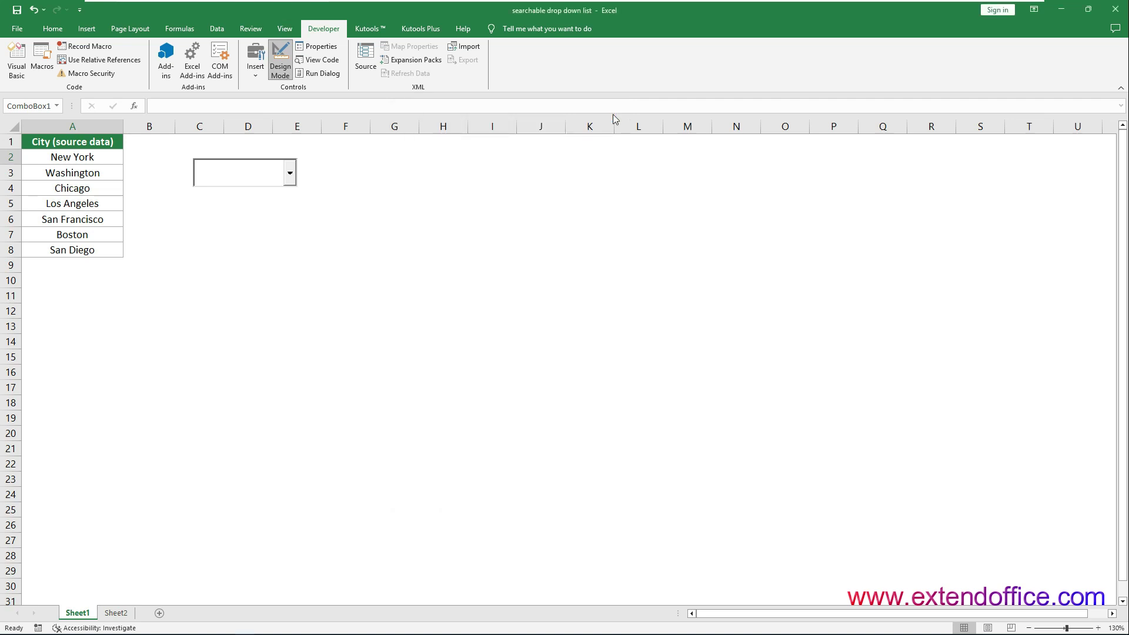
# Step: Exit design mode and fill F2:F8 with =--ISNUMBER(IFERROR(SEARCH($A$12,A2,1),""))
pyautogui.click(280, 70)
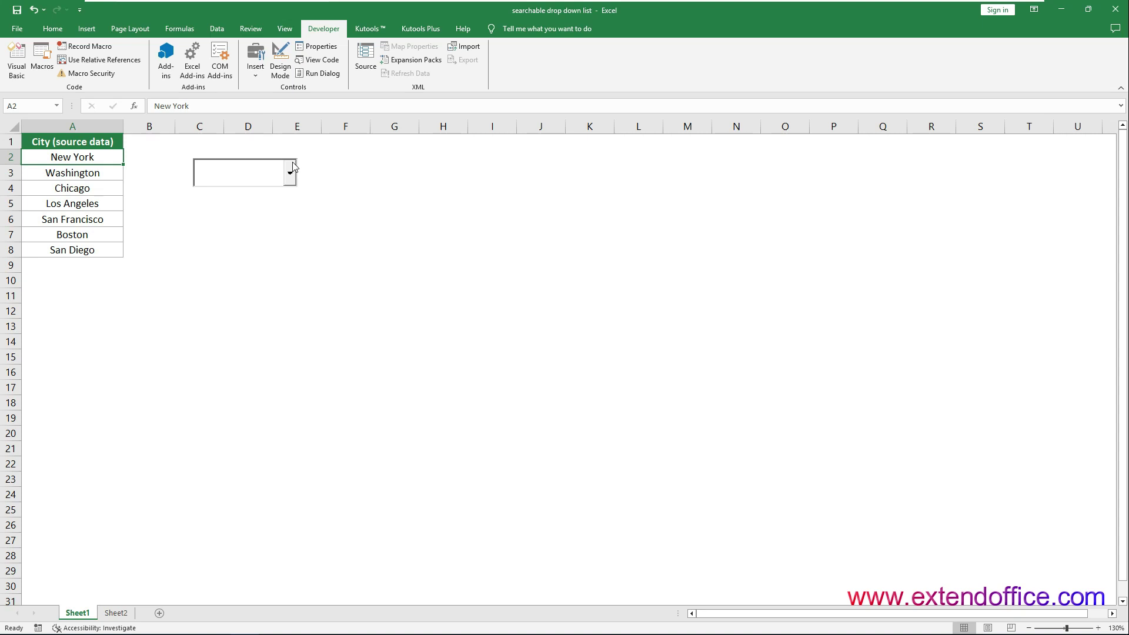
pyautogui.click(343, 152)
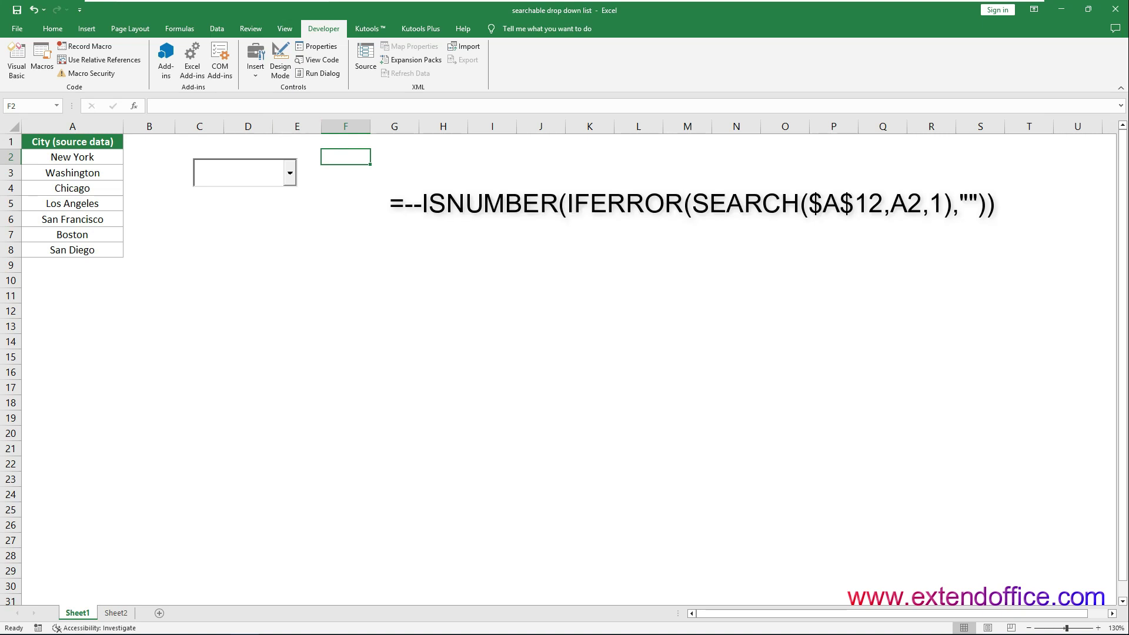
pyautogui.click(154, 106)
pyautogui.write('=--ISNUMBER(IFERROR(SEARCH($A$12,A2,1),""))')
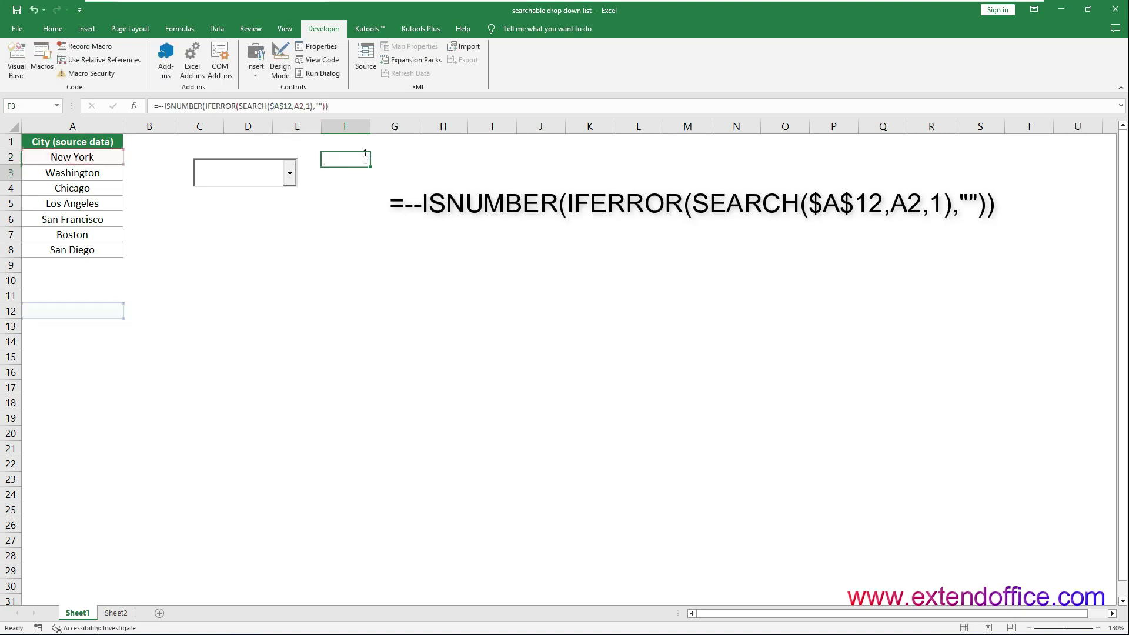
pyautogui.press('Return')
pyautogui.click(362, 159)
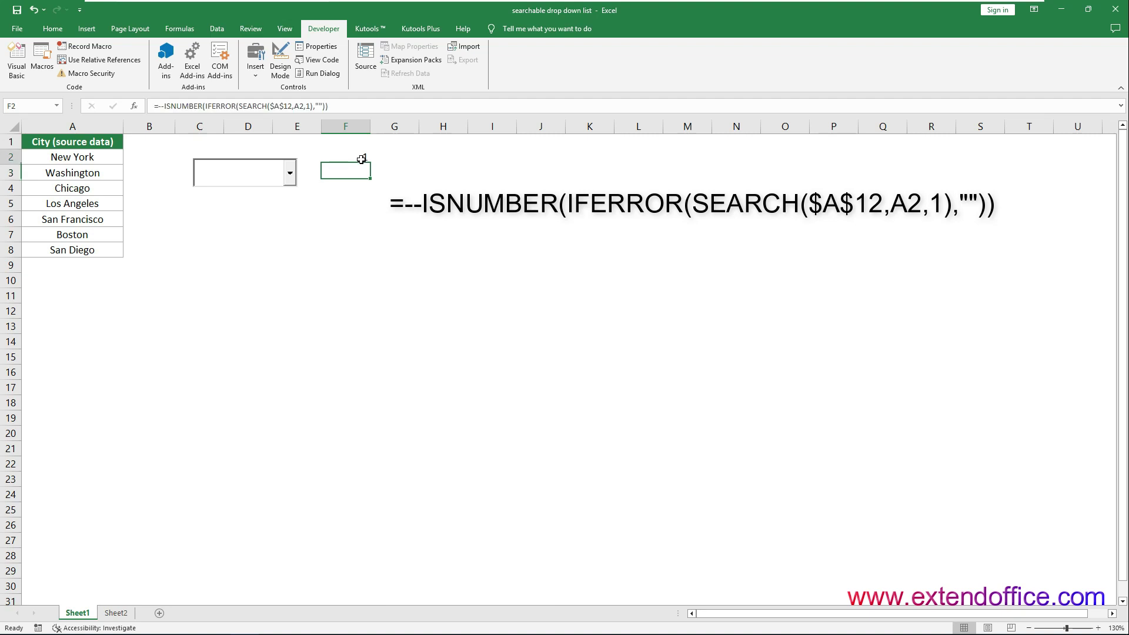
pyautogui.moveTo(372, 165); pyautogui.dragTo(361, 251)
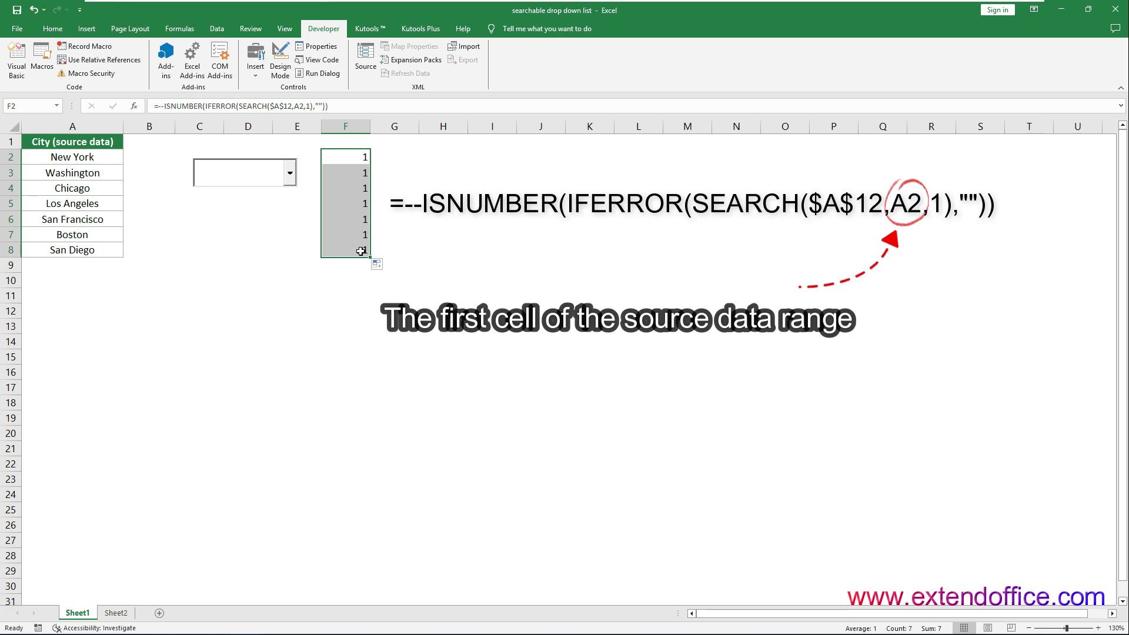
pyautogui.click(404, 153)
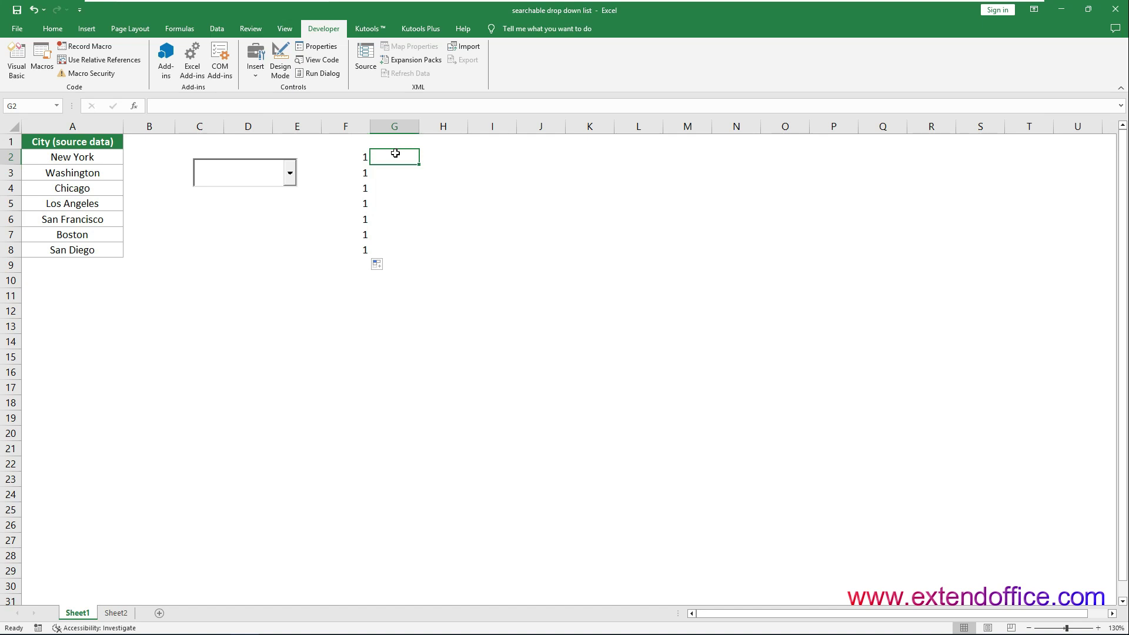
# Step: Enter =IF(F2=1,COUNTIF($F$2:F2,1),"") in G2 and copy it down to G8
pyautogui.click(154, 105)
pyautogui.write('=IF(F2=1,COUNTIF($F$2:F2,1),"")')
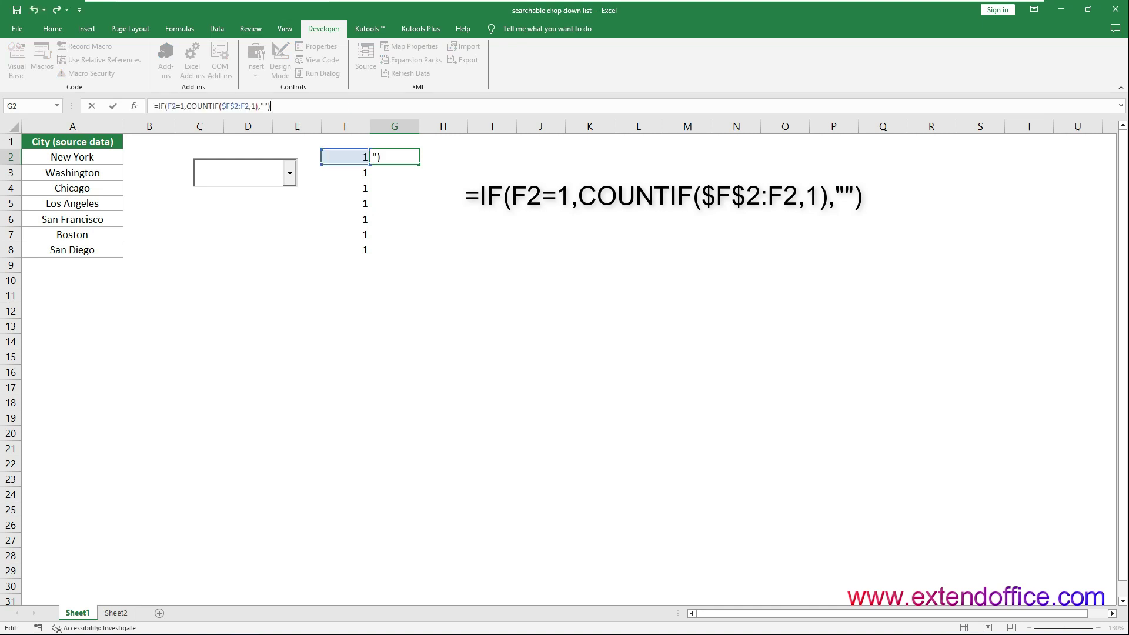
pyautogui.press('Return')
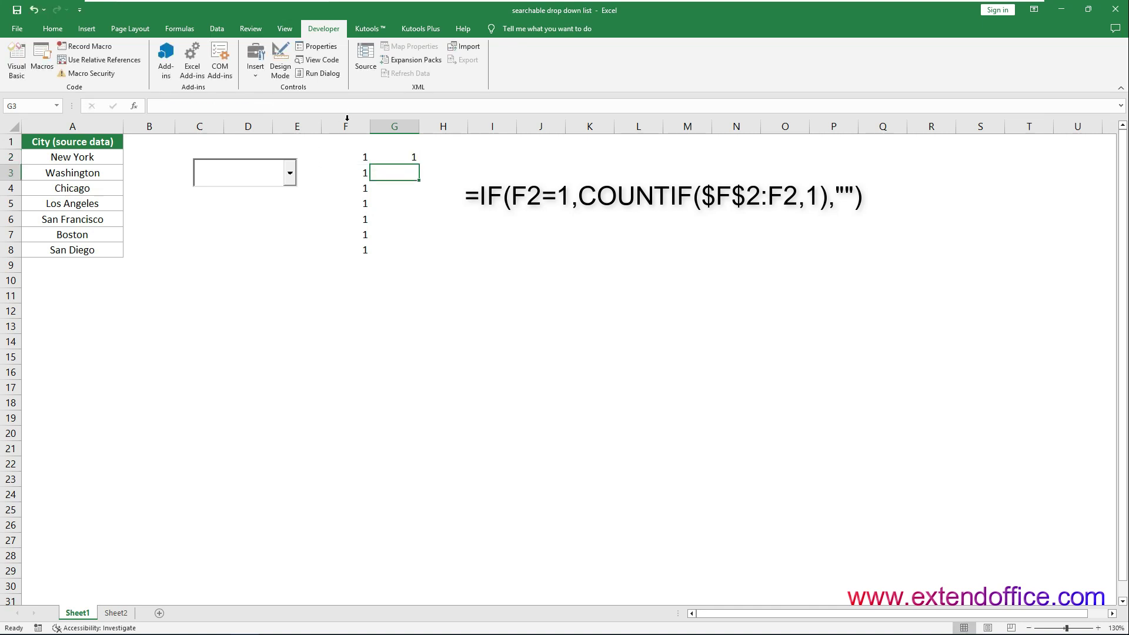
pyautogui.click(383, 157)
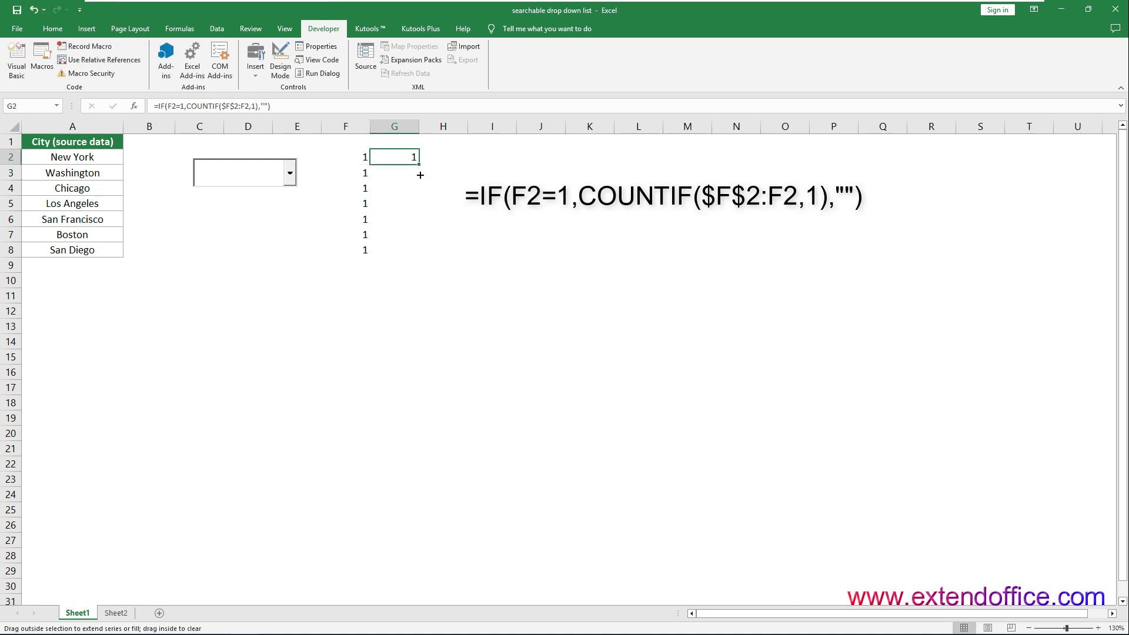
pyautogui.moveTo(420, 174); pyautogui.dragTo(420, 255)
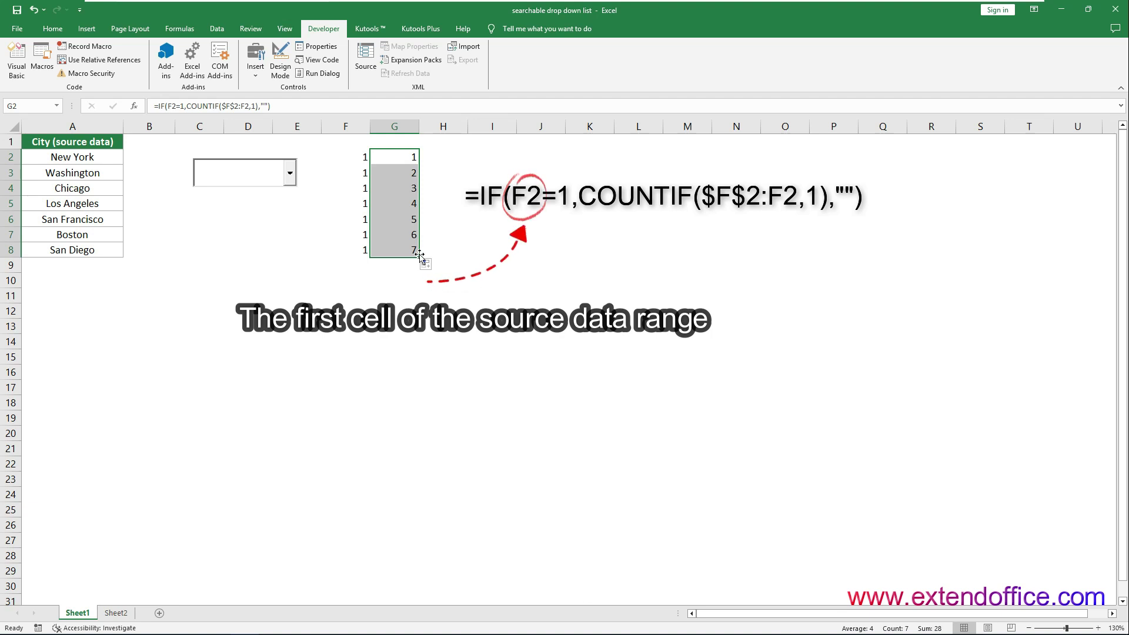
pyautogui.click(449, 157)
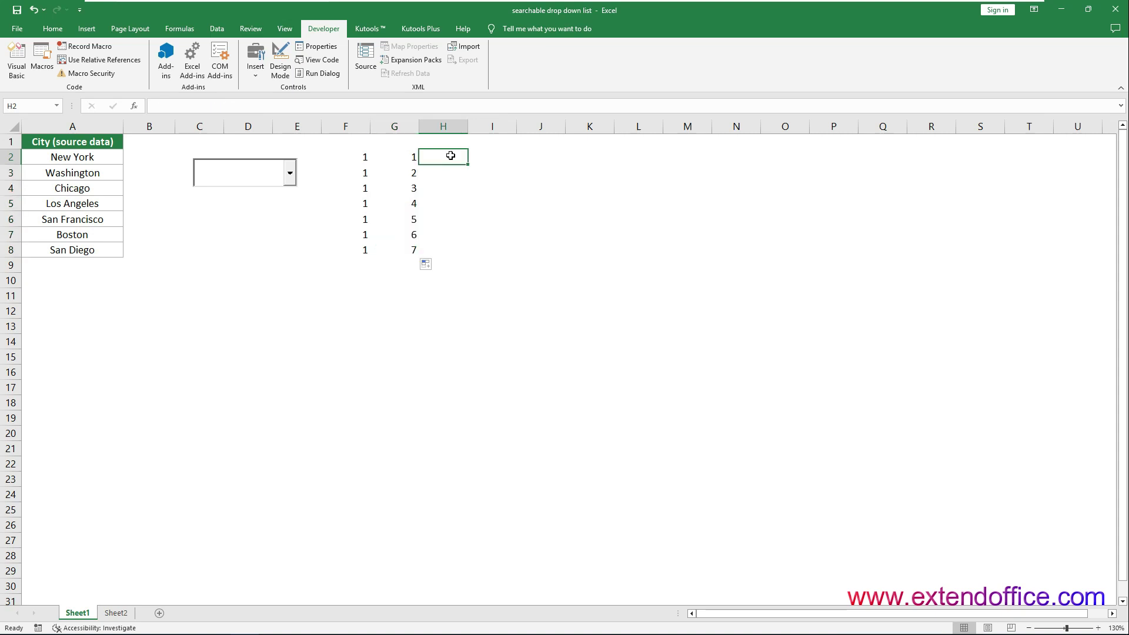
# Step: Fill H2:H8 with =IFERROR(INDEX($A$2:$A$8,MATCH(ROWS($G$2:G2),$G$2:$G$8,0)),"") and widen column H
pyautogui.write('=IFERROR(INDEX($A$2:$A$8,MATCH(ROWS($G$2:G2),$G$2:$G$8,0)),"")')
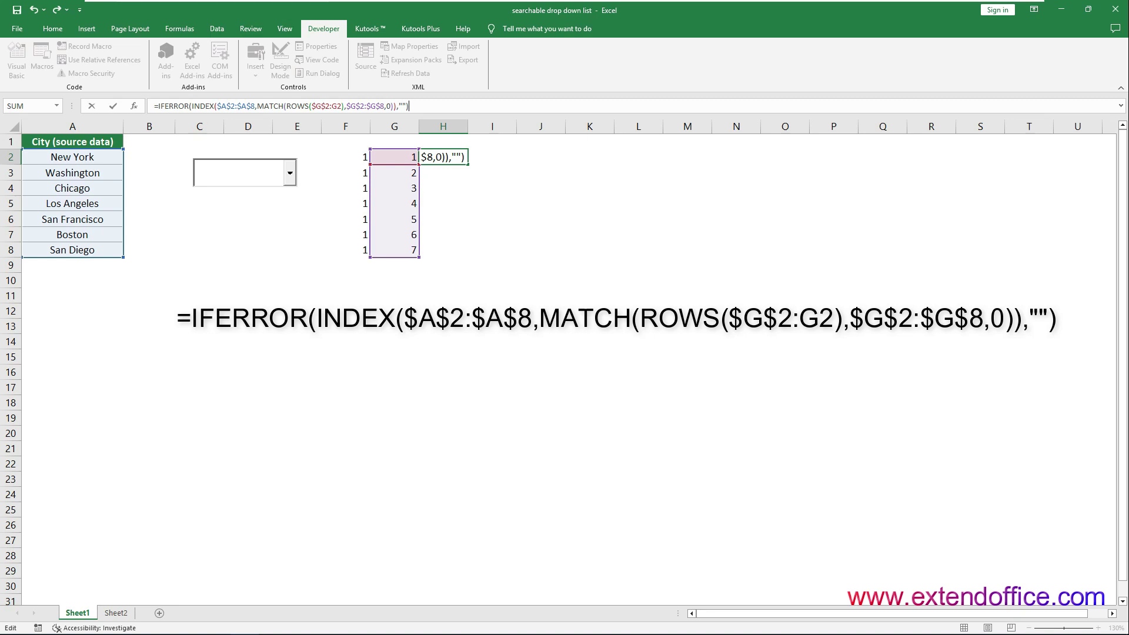
pyautogui.press('Return')
pyautogui.press('Up')
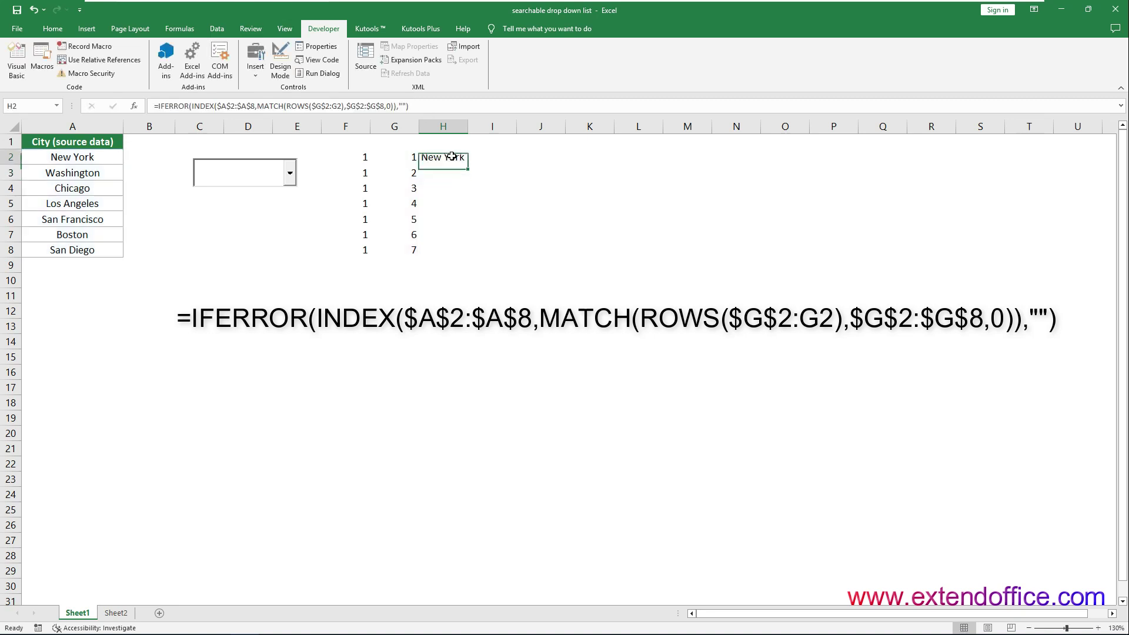
pyautogui.moveTo(468, 166); pyautogui.dragTo(465, 252)
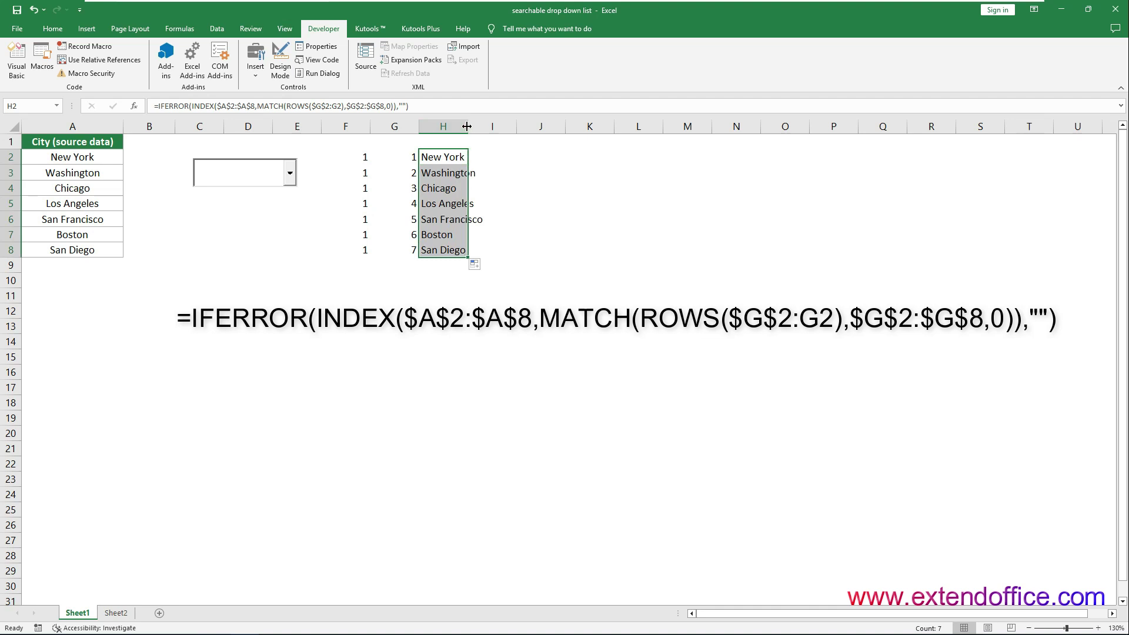
pyautogui.moveTo(469, 127); pyautogui.dragTo(490, 127)
pyautogui.click(479, 159)
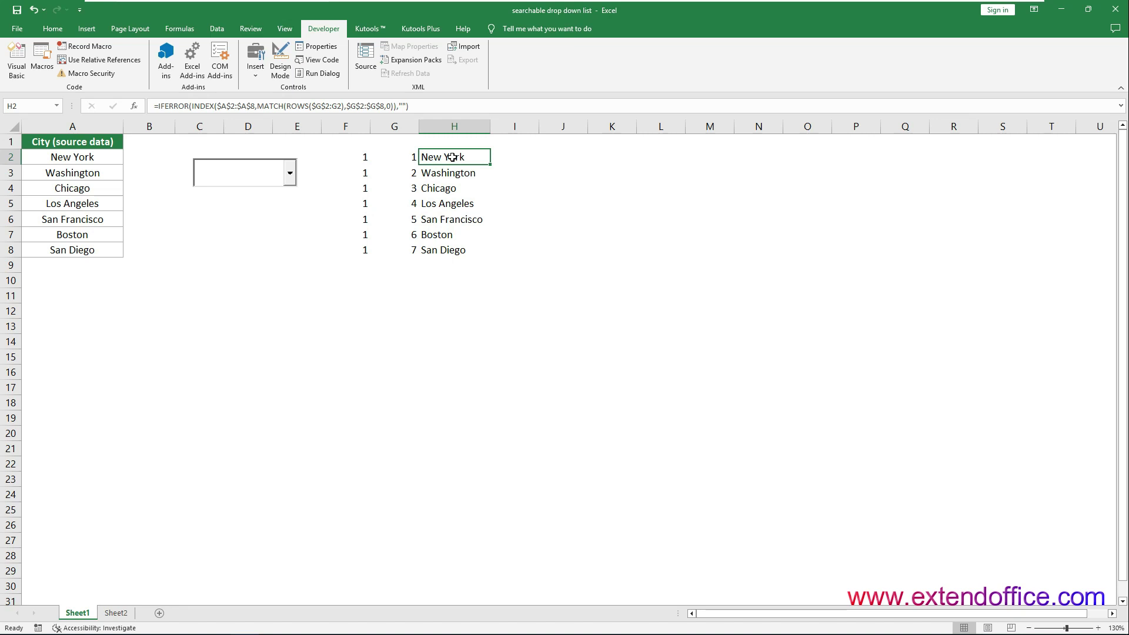
pyautogui.click(192, 34)
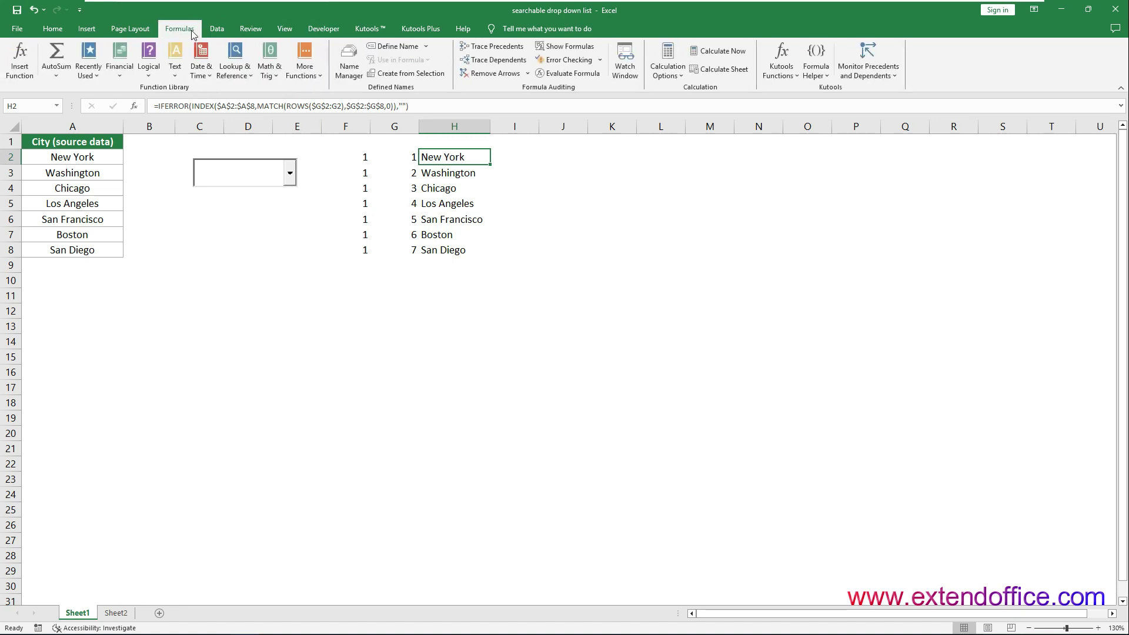
# Step: Define the name DropDownList referring to =$H$2:INDEX($H$2:$H$8,MAX($G$2:$G$8),1)
pyautogui.click(396, 46)
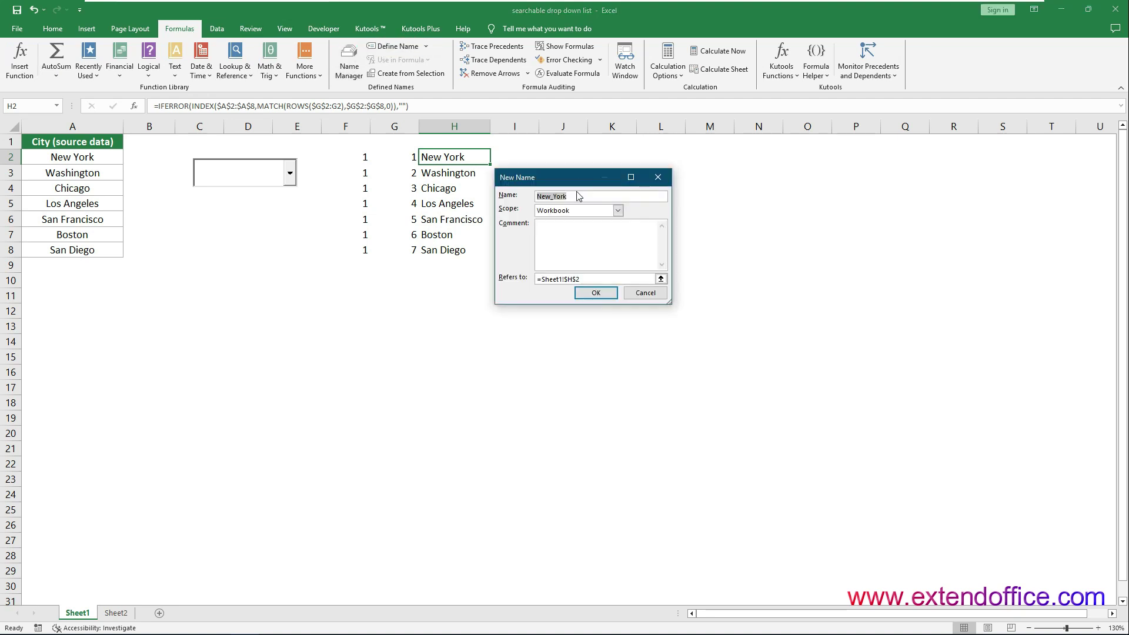
pyautogui.write('D')
pyautogui.press('Tab')
pyautogui.press('Tab')
pyautogui.press('Tab')
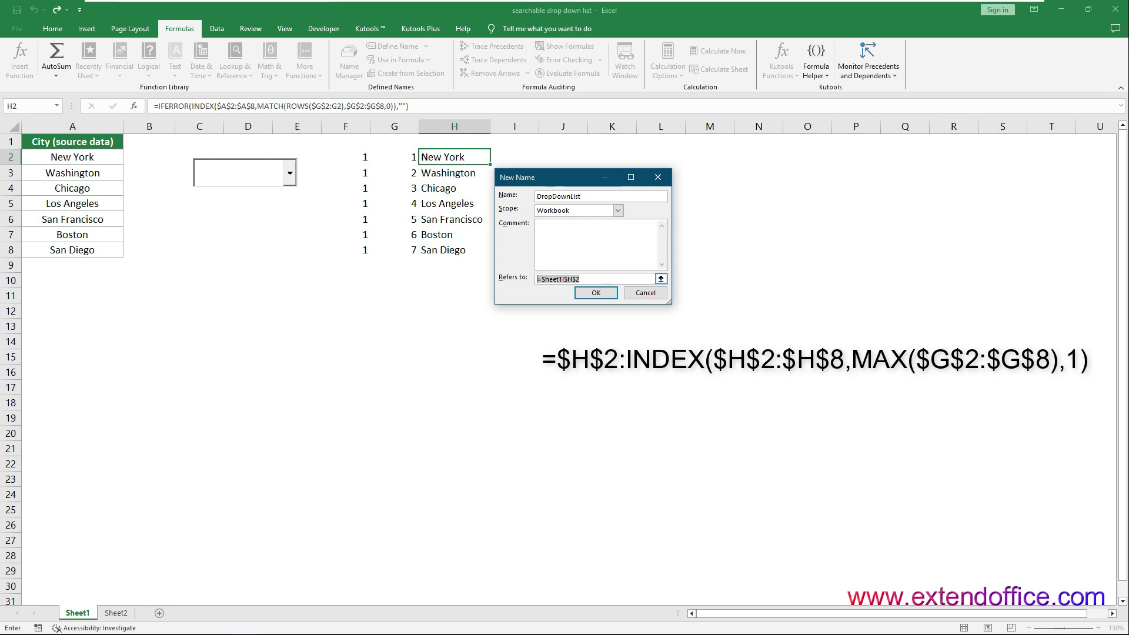
pyautogui.hotkey('ctrl', 'v')
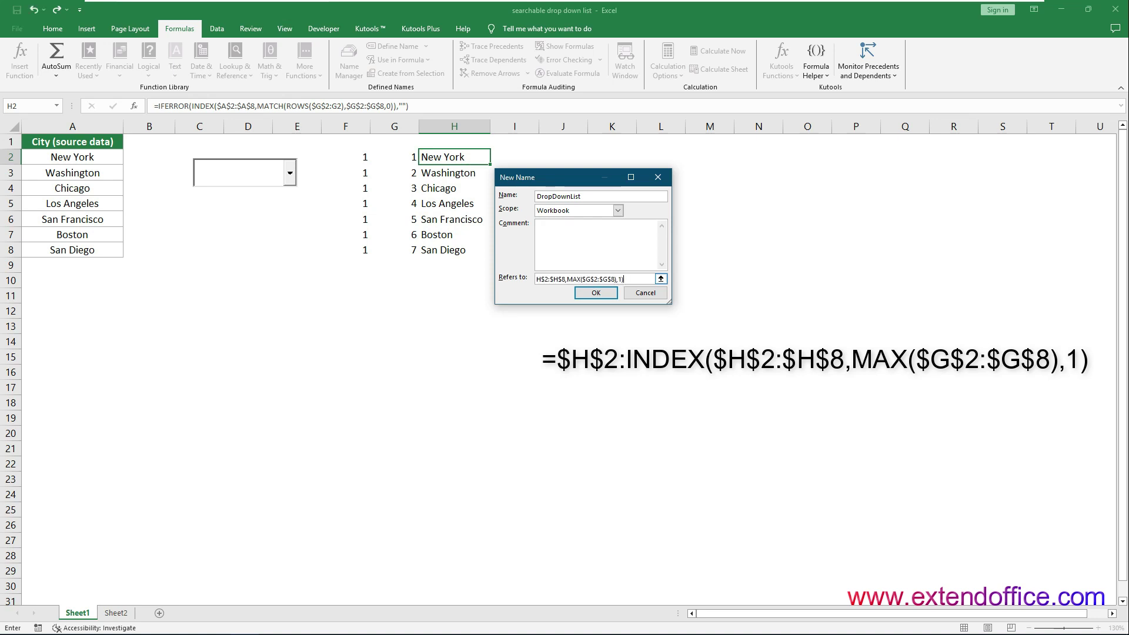
pyautogui.click(605, 293)
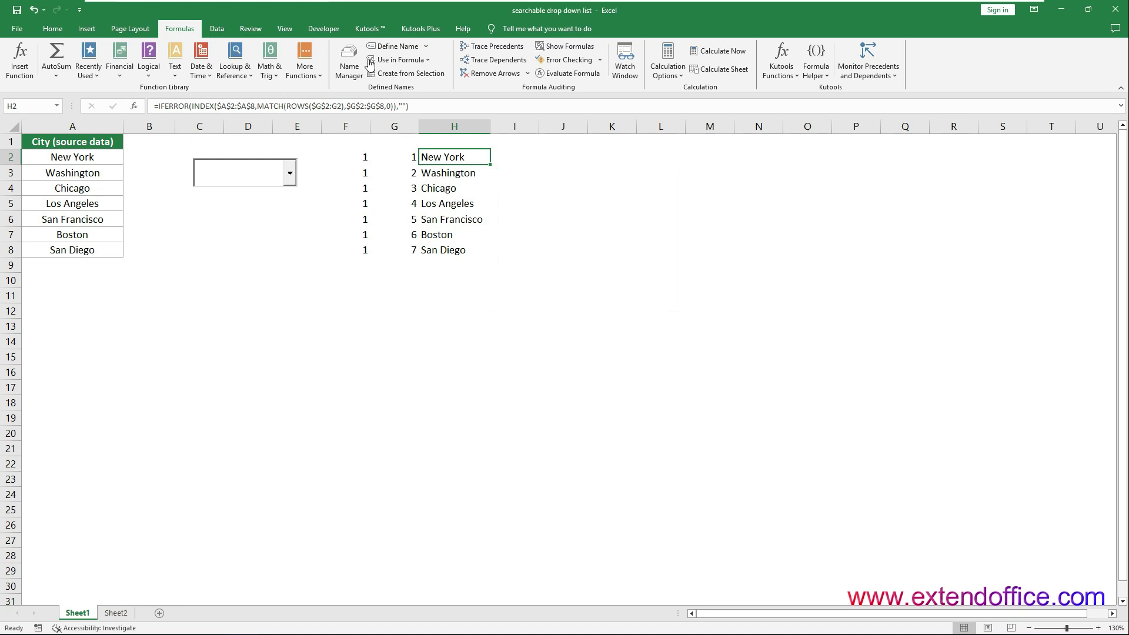
pyautogui.click(325, 29)
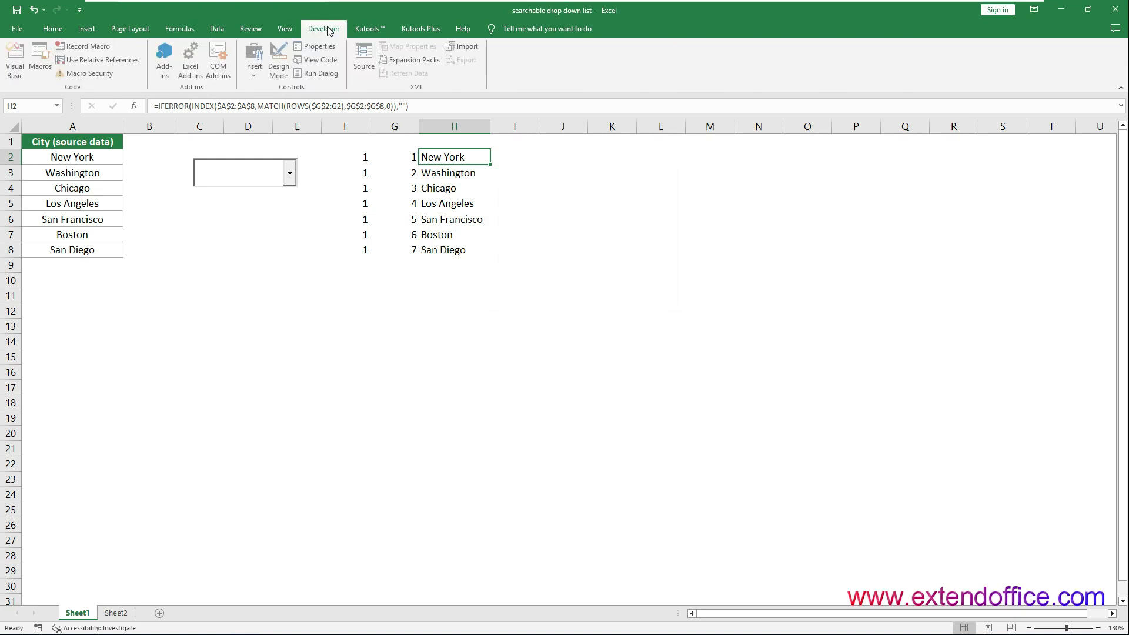
# Step: Replace ComboBox1's Change stub with a GotFocus procedure loading DropDownList, then exit design mode
pyautogui.click(278, 70)
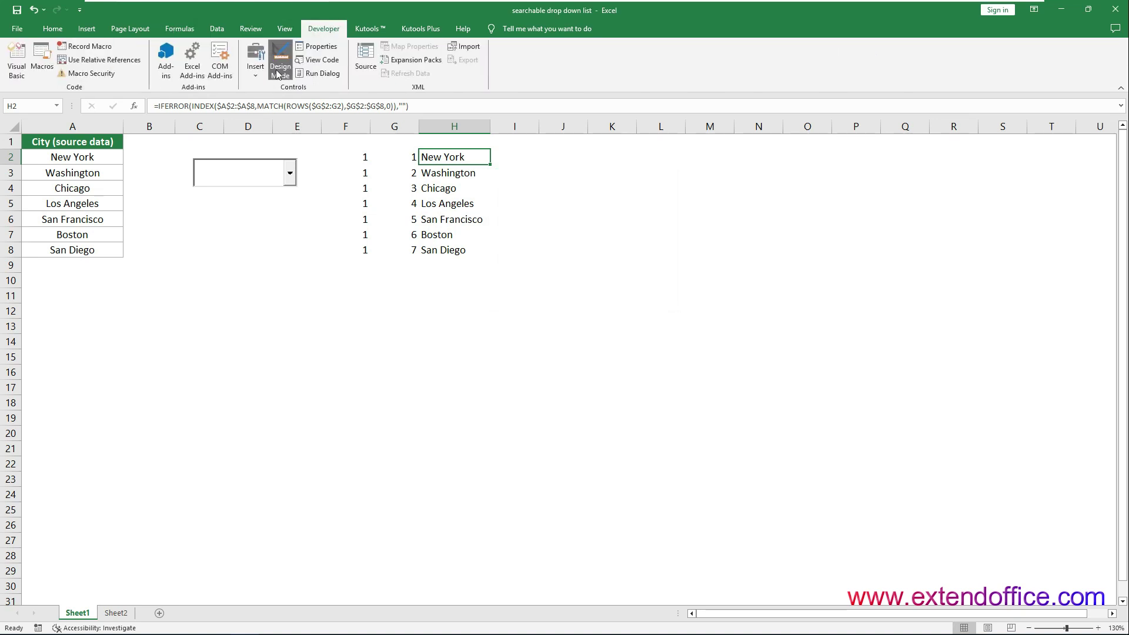
pyautogui.click(269, 175)
pyautogui.rightClick(271, 176)
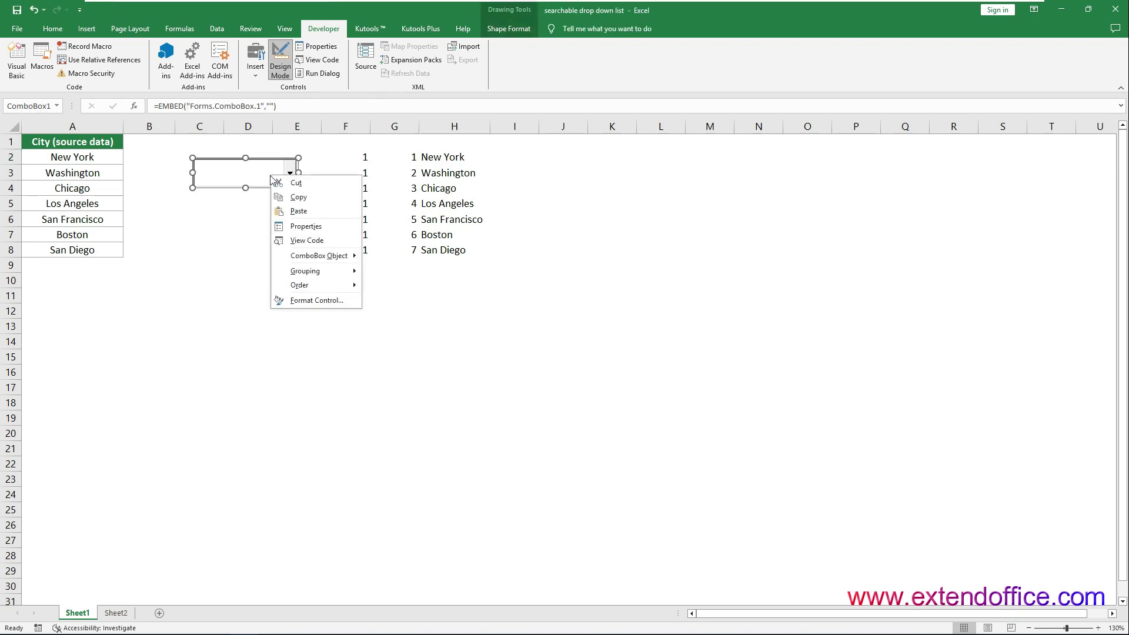
pyautogui.click(297, 241)
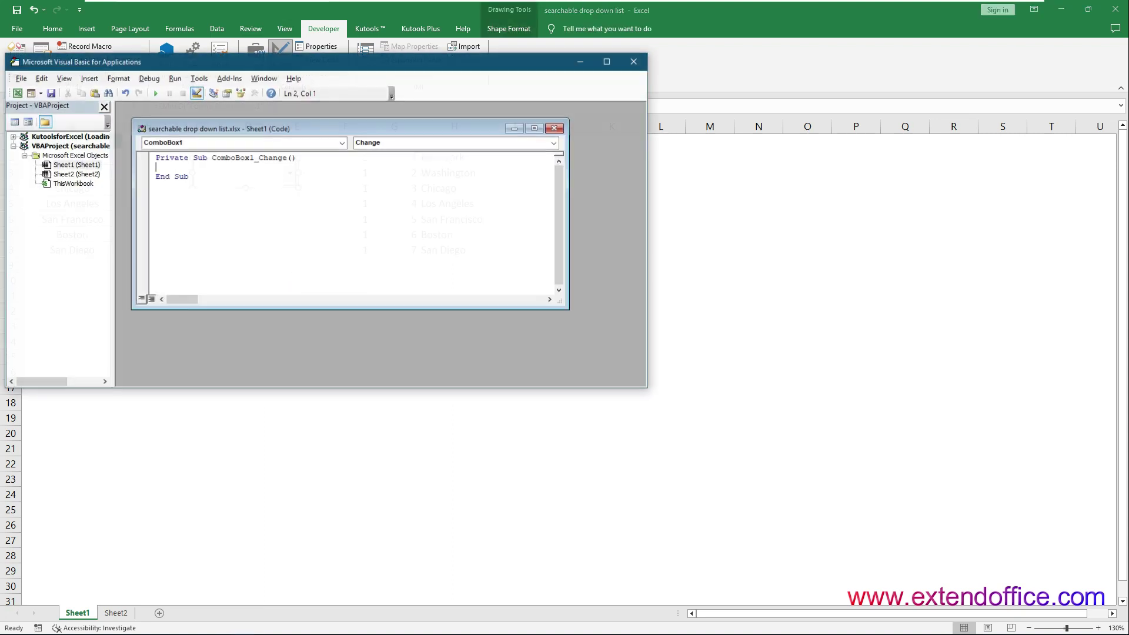
pyautogui.moveTo(344, 76); pyautogui.dragTo(452, 101)
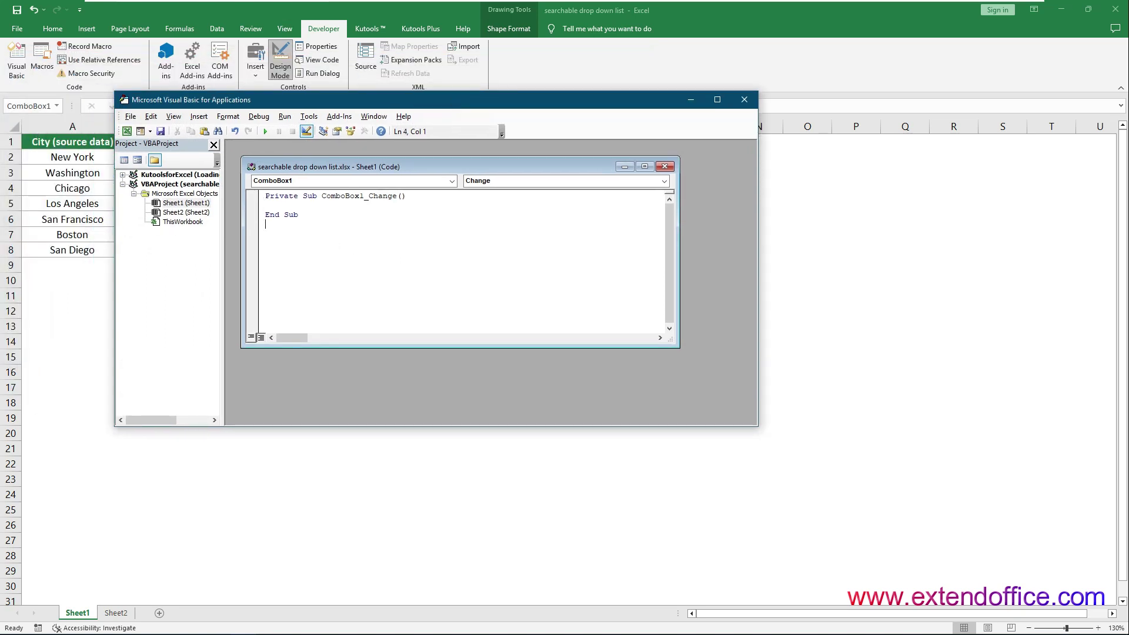
pyautogui.hotkey('shift', 'Up')
pyautogui.hotkey('shift', 'Up')
pyautogui.hotkey('shift', 'Up')
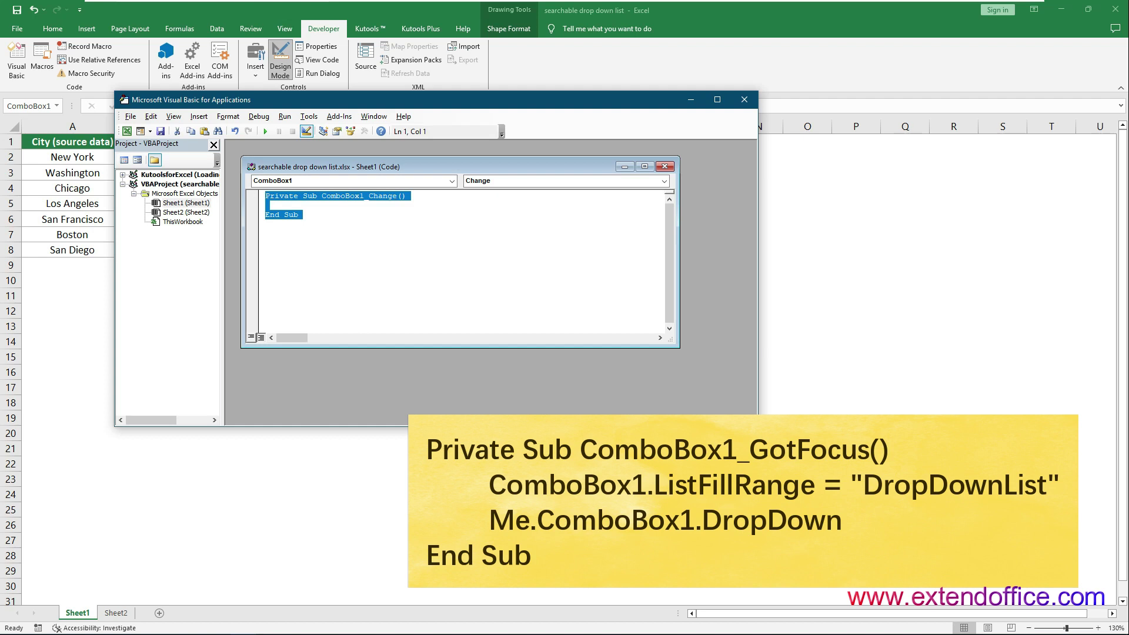
pyautogui.write('Private Sub ComboBox1_GotFocus()     ComboBox1.ListFillRange = "DropDownList"     Me.ComboBox1.DropDown End Sub')
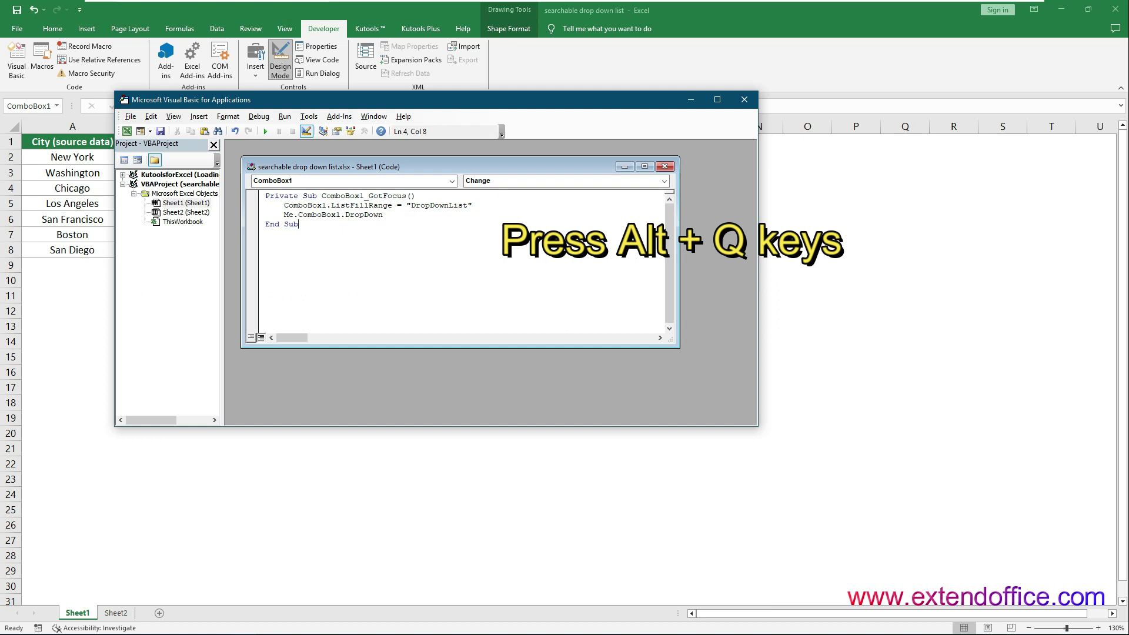
pyautogui.hotkey('alt', 'q')
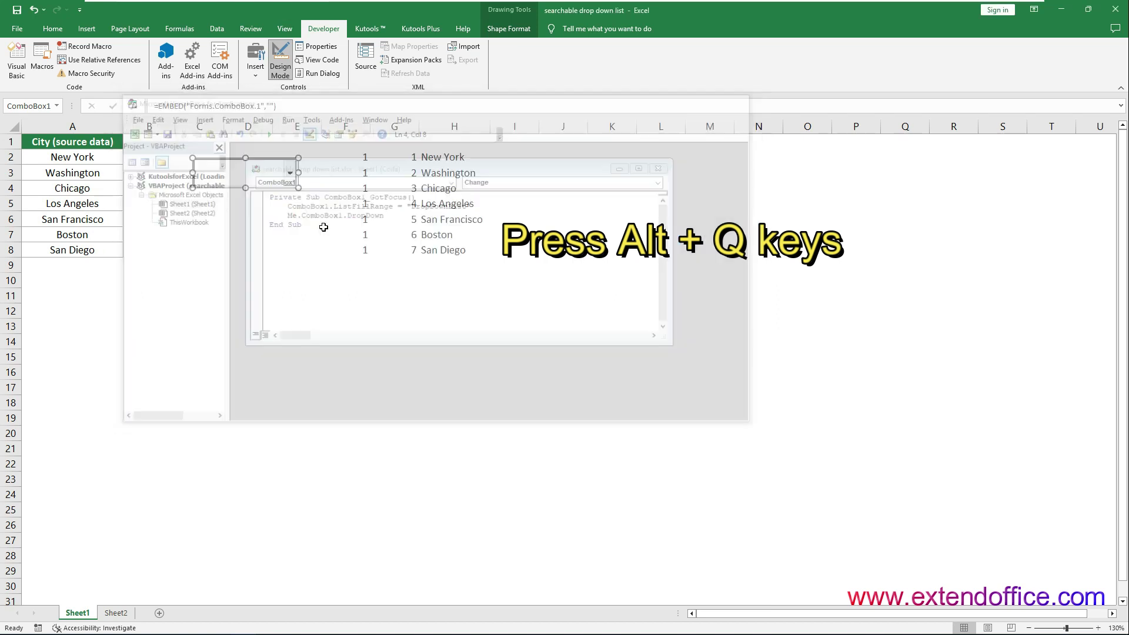
pyautogui.click(281, 59)
# Step: Type San into the combo box and pick San Francisco from the filtered matches
pyautogui.click(290, 176)
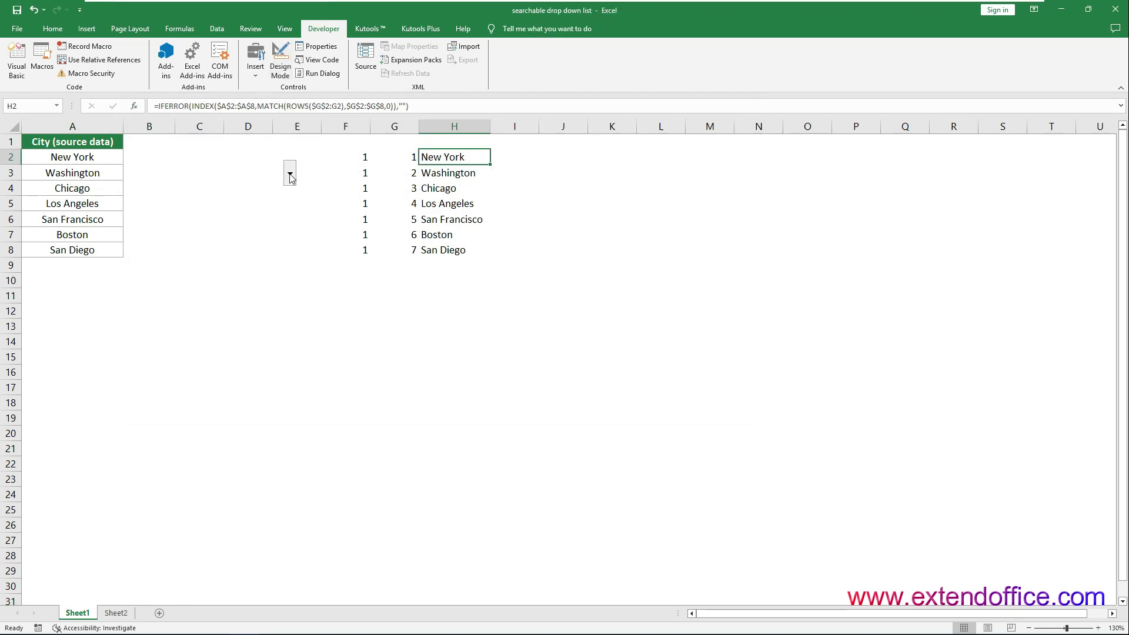
pyautogui.click(290, 176)
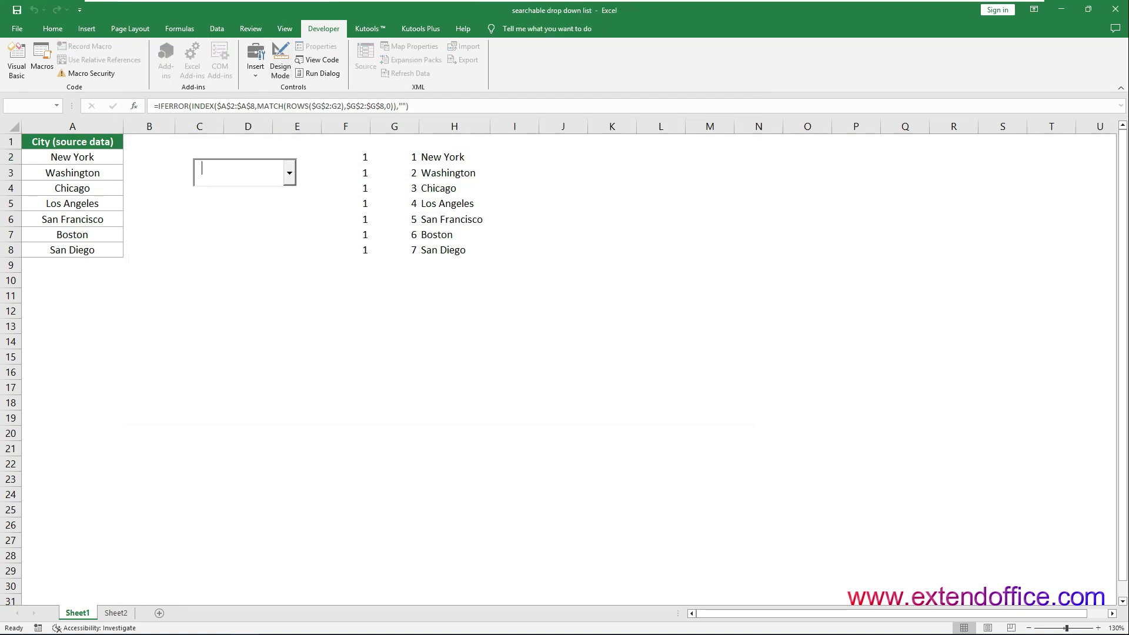
pyautogui.write('San')
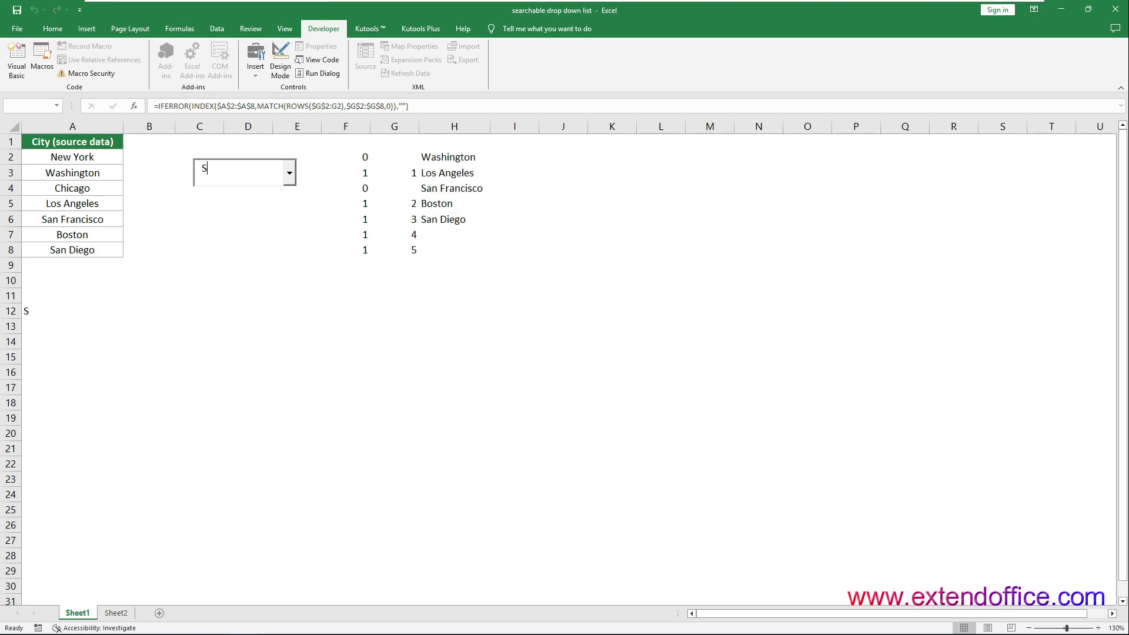
pyautogui.click(290, 174)
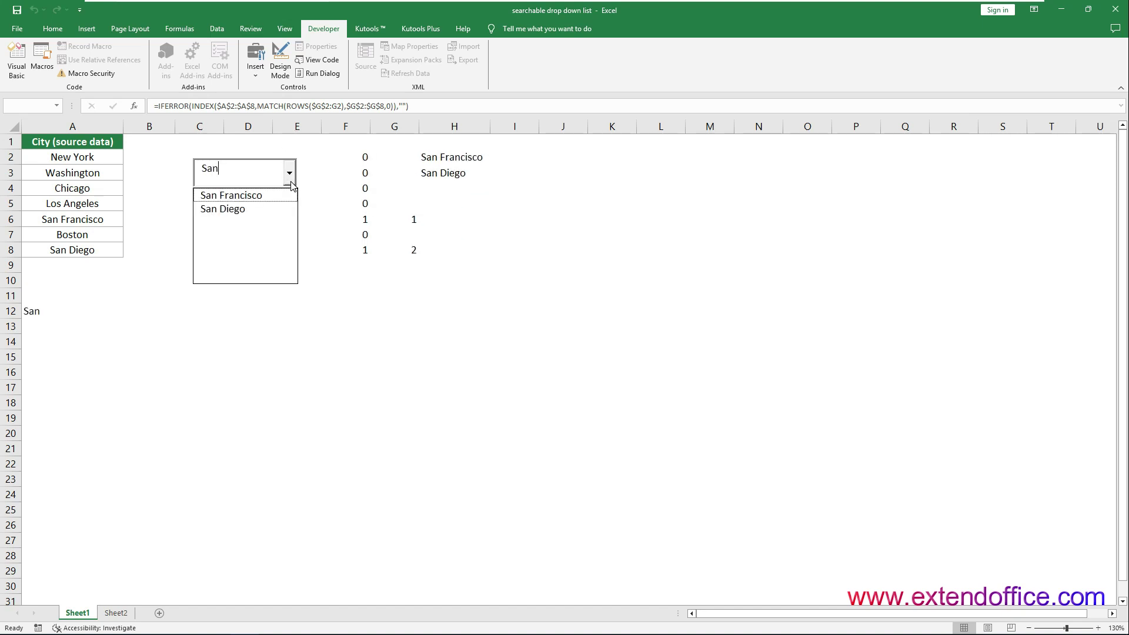
pyautogui.click(260, 196)
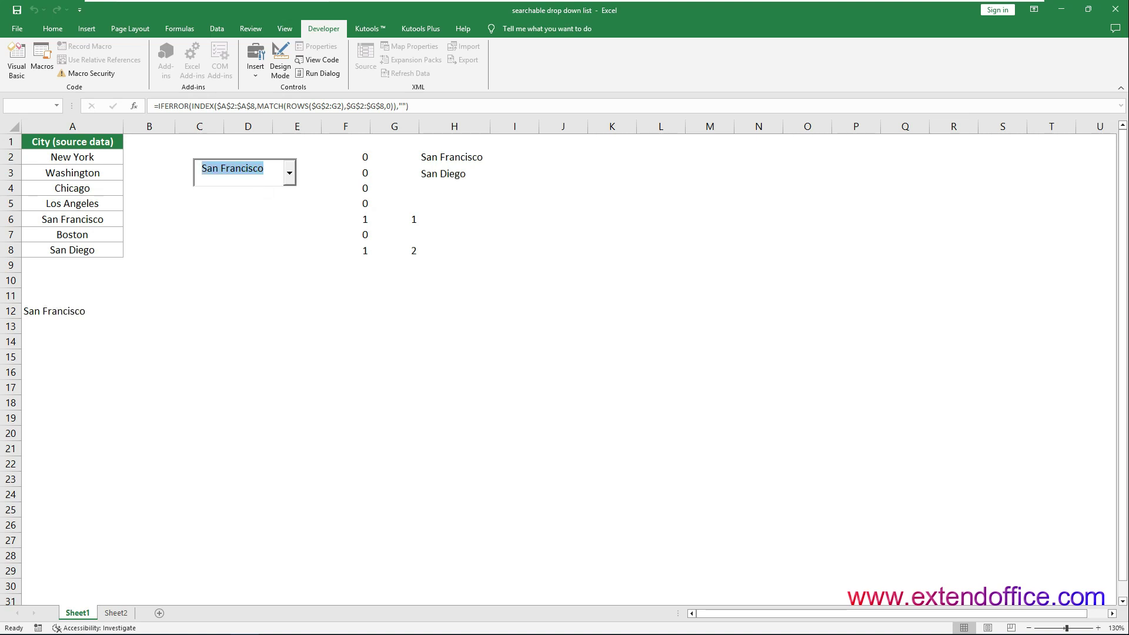